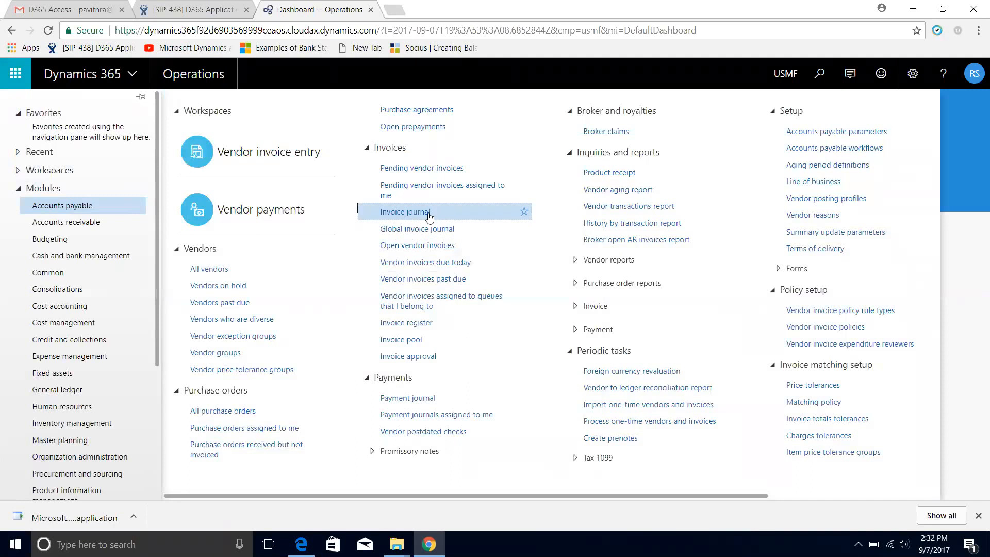
Create a new invoice journal with the journal name APInvoice and open its lines
{"action": "left_click", "coordinate": [100, 102]}
{"action": "left_click", "coordinate": [240, 256]}
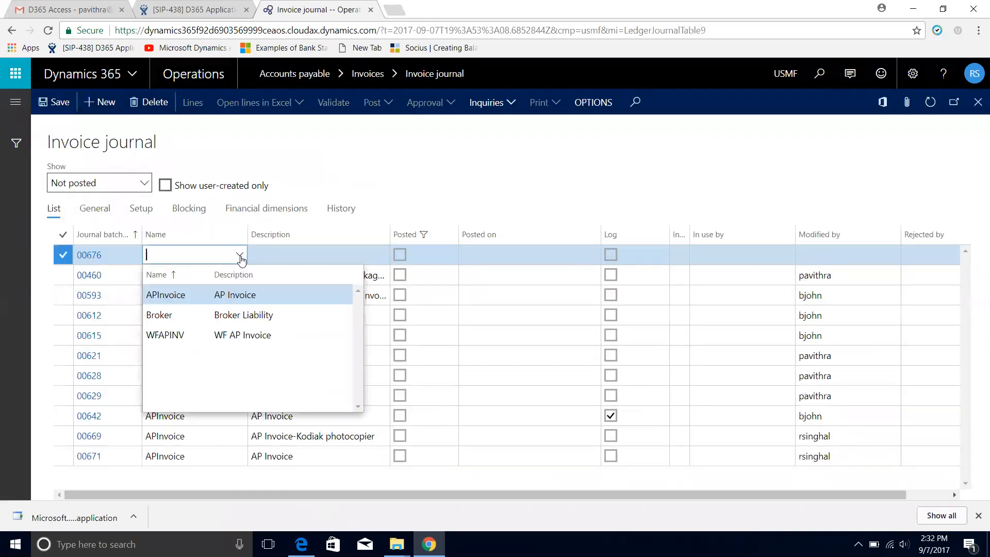
{"action": "left_click", "coordinate": [223, 290]}
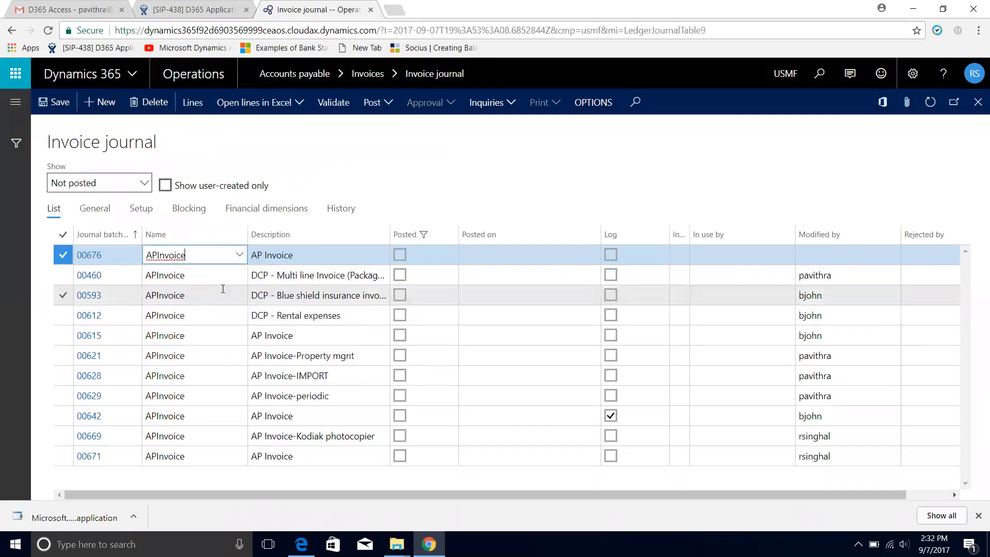
{"action": "left_click", "coordinate": [198, 103]}
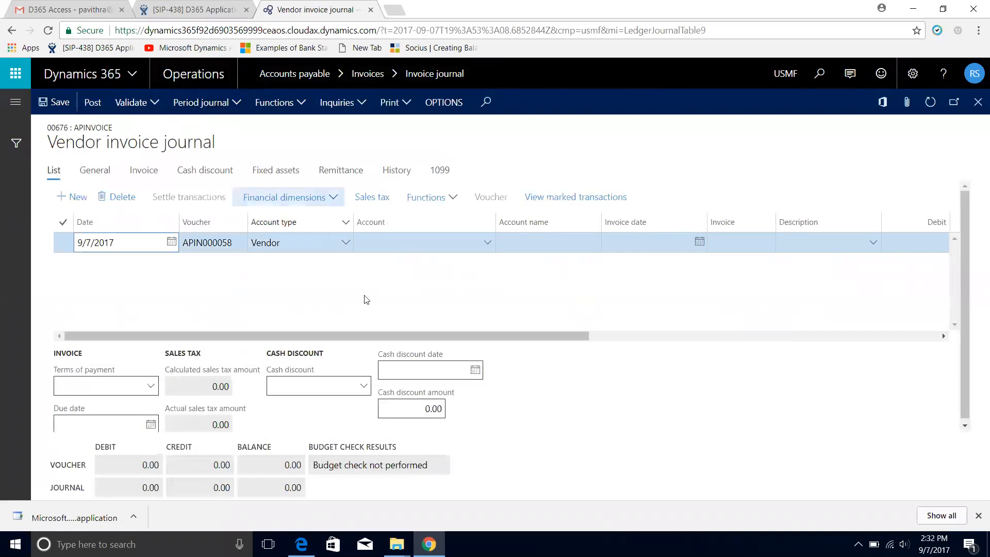
Fill in the invoice line with vendor Blue Shield Insurance, invoice date 9/7/2017 and invoice number BS_09
{"action": "left_click_drag", "start_coordinate": [368, 336], "coordinate": [385, 337]}
{"action": "left_click", "coordinate": [456, 246]}
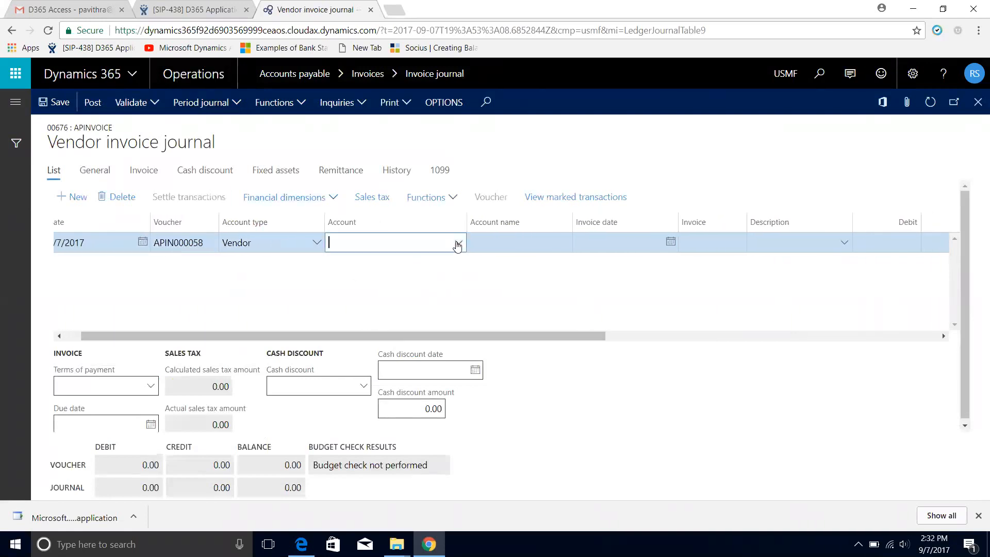
{"action": "left_click", "coordinate": [457, 245]}
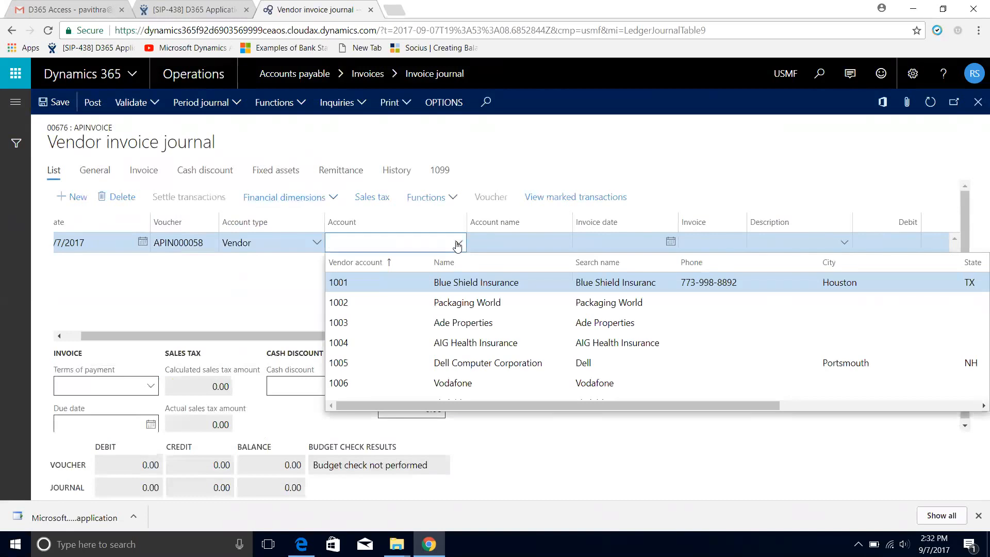
{"action": "left_click", "coordinate": [480, 286]}
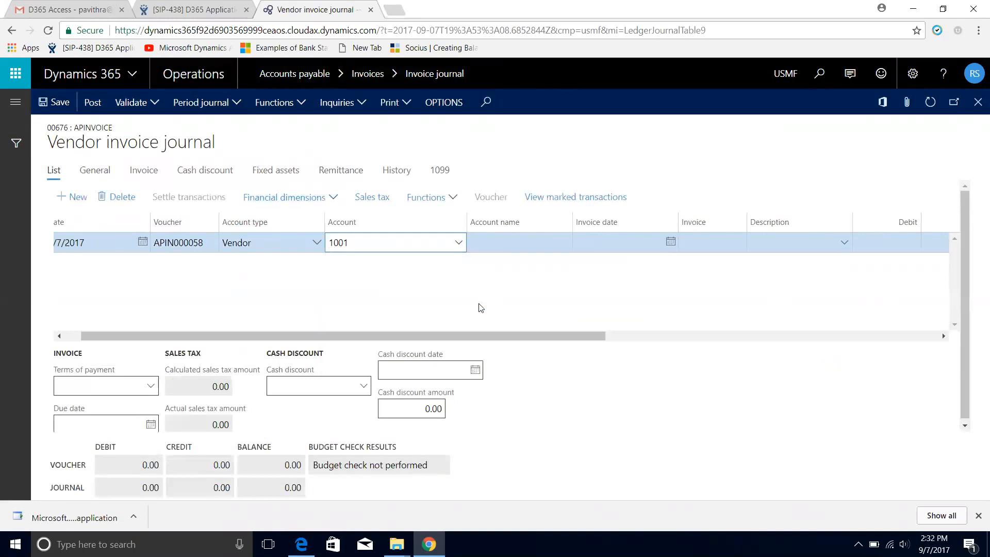
{"action": "left_click", "coordinate": [669, 242]}
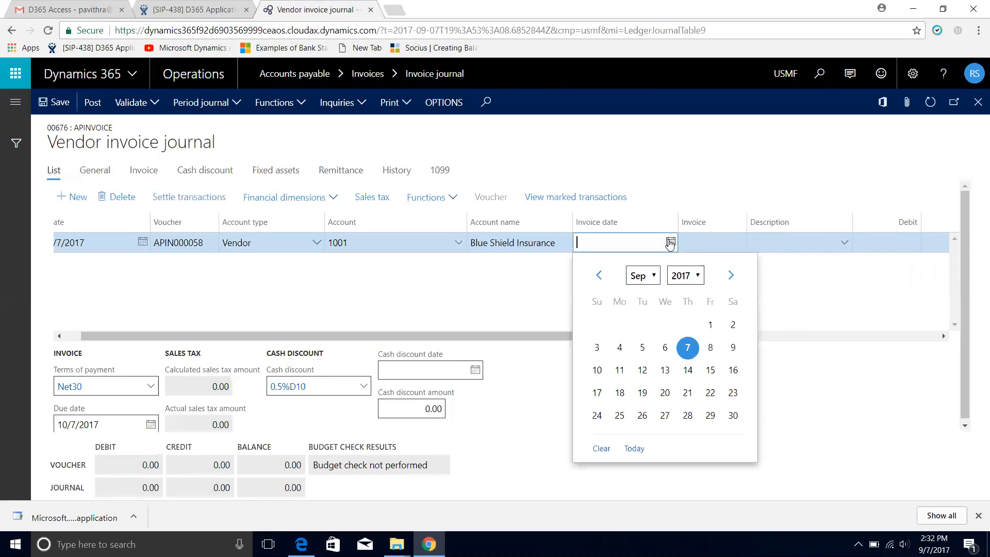
{"action": "left_click", "coordinate": [687, 347]}
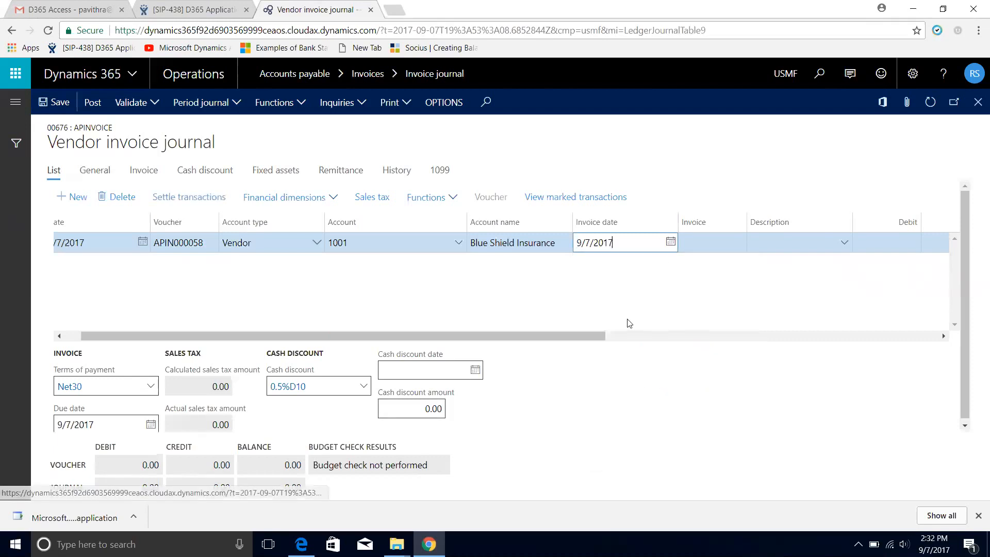
{"action": "left_click", "coordinate": [689, 237]}
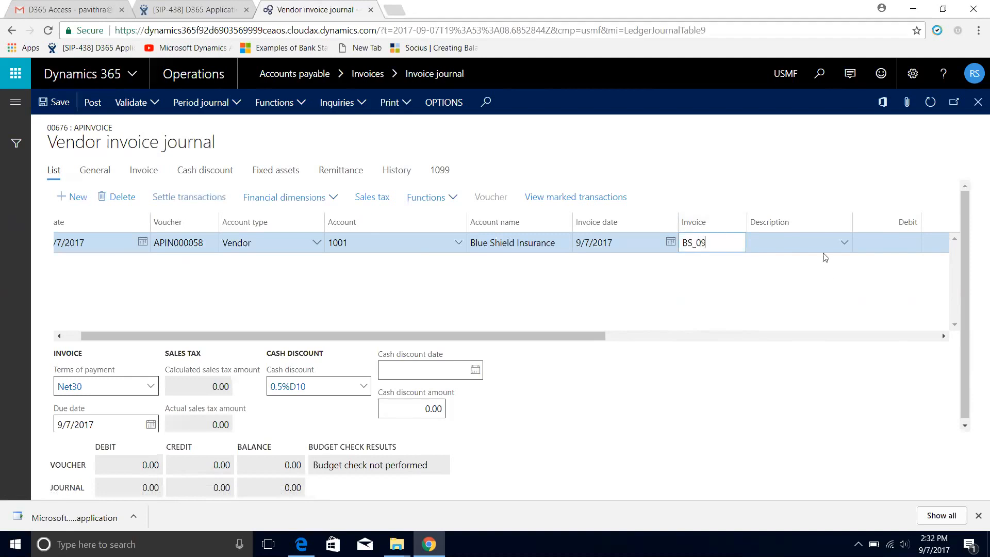
Set the credit amount of the Blue Shield Insurance invoice line to 250
{"action": "left_click_drag", "start_coordinate": [504, 333], "coordinate": [669, 335]}
{"action": "left_click", "coordinate": [670, 243]}
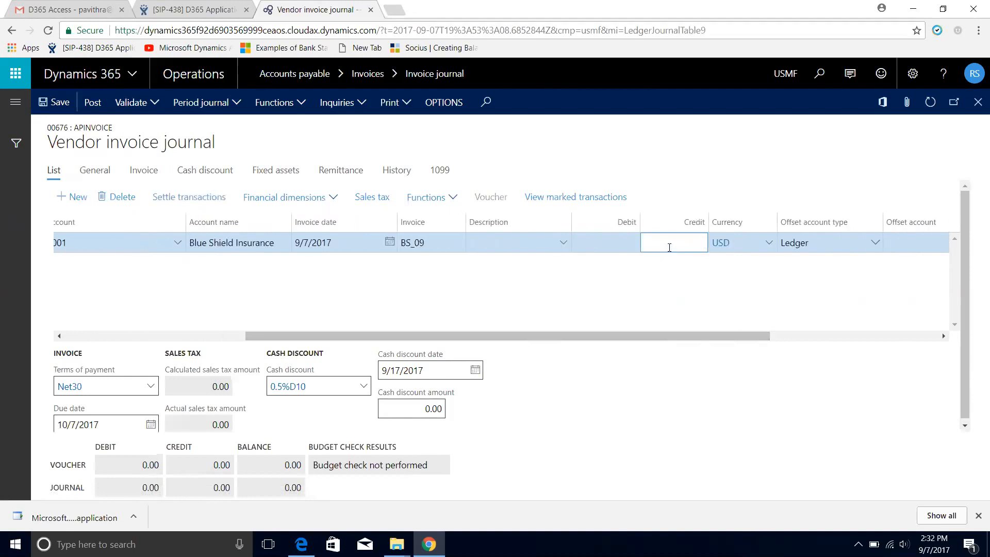
{"action": "type", "text": "250"}
Set the offset ledger account to Insurance Expense with department Point of Care Service, cost center Physician Dispensing and location Pleasanton
{"action": "left_click_drag", "start_coordinate": [704, 336], "coordinate": [798, 336]}
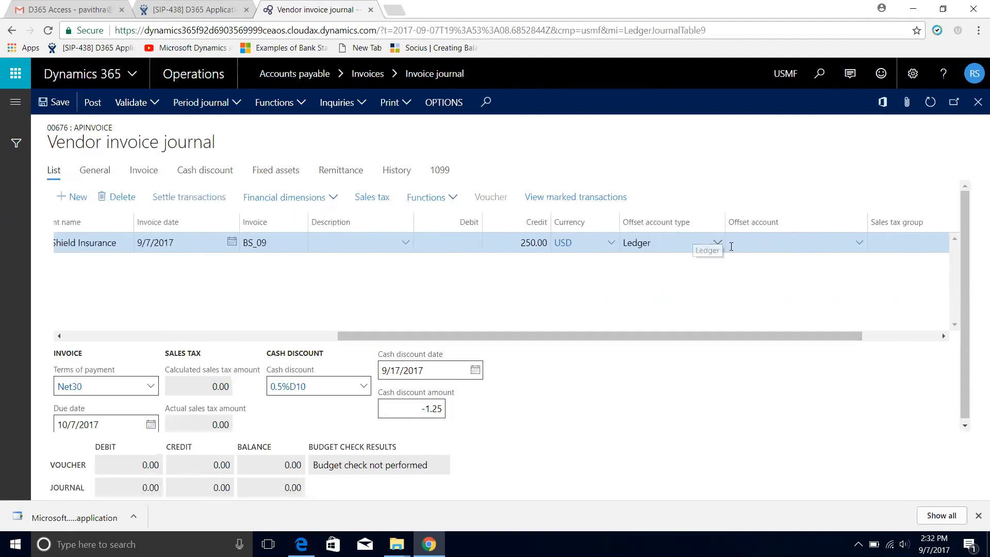
{"action": "left_click", "coordinate": [853, 242]}
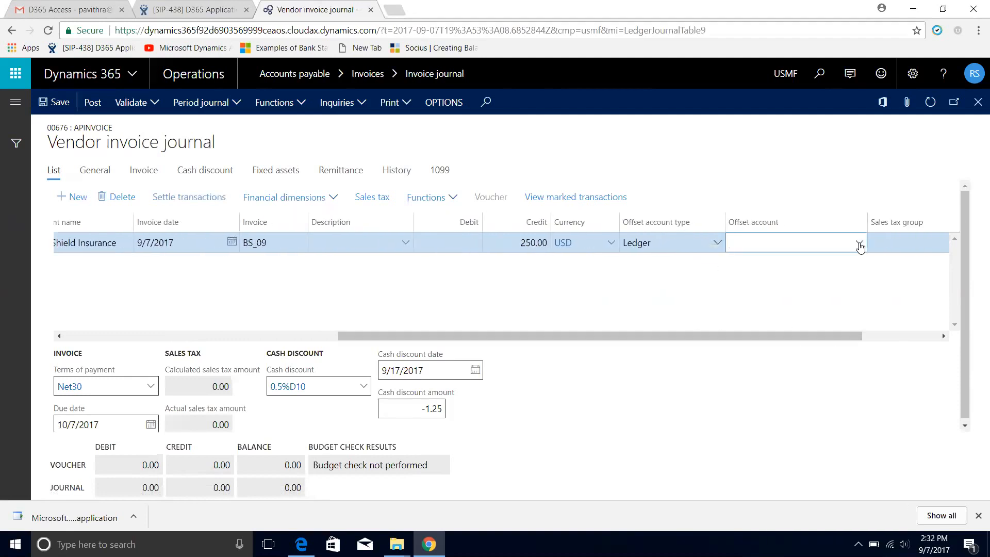
{"action": "left_click", "coordinate": [859, 244]}
{"action": "type", "text": "INSUR"}
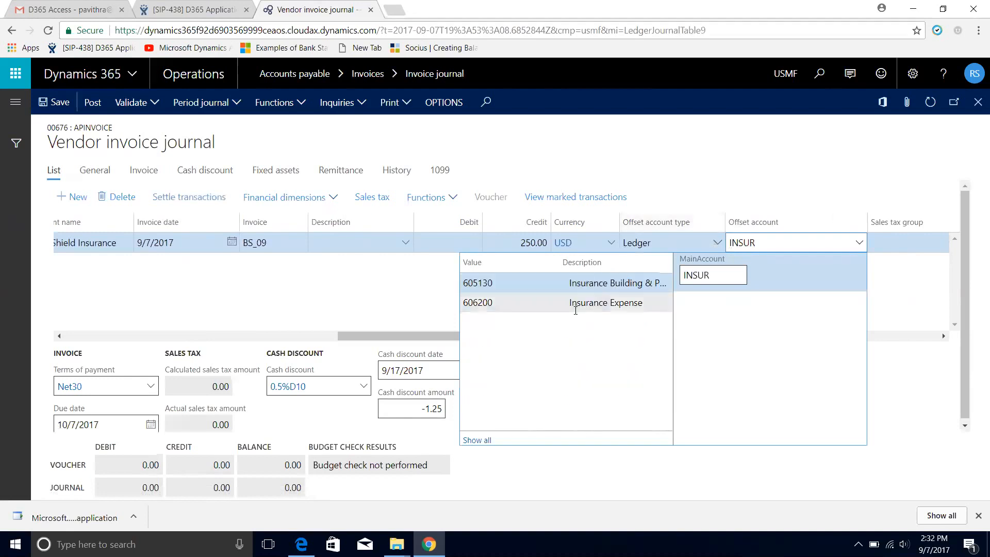
{"action": "left_click", "coordinate": [578, 303]}
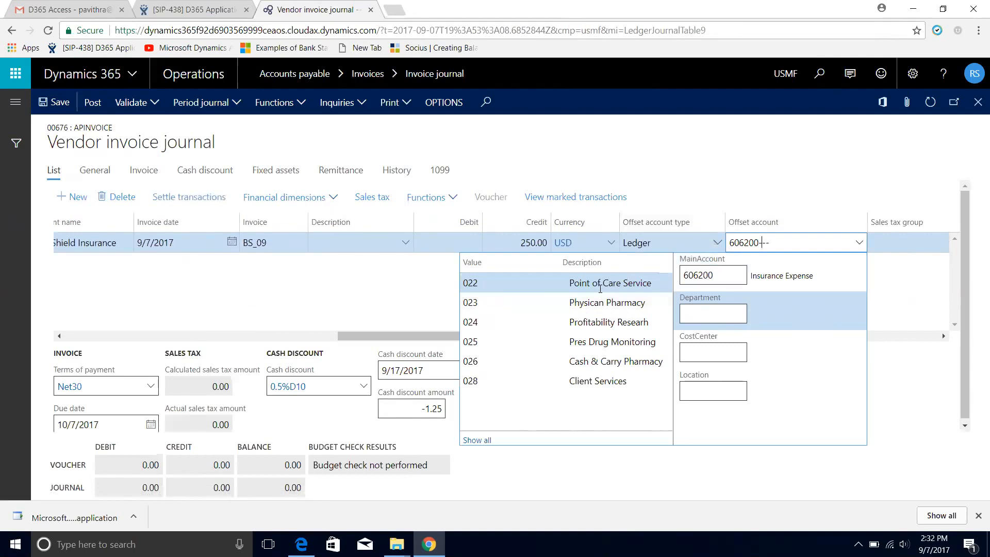
{"action": "left_click", "coordinate": [601, 291]}
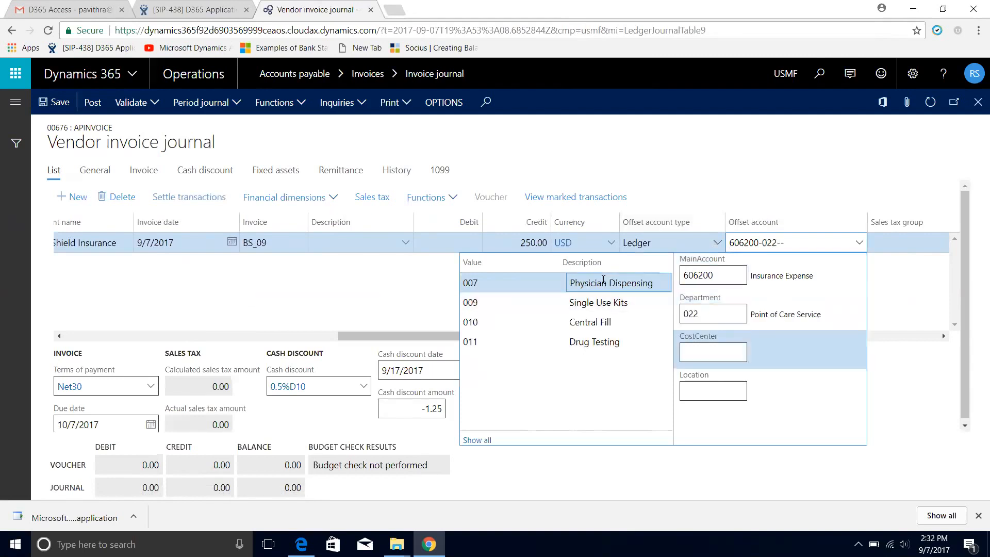
{"action": "left_click", "coordinate": [611, 284]}
{"action": "left_click", "coordinate": [612, 285]}
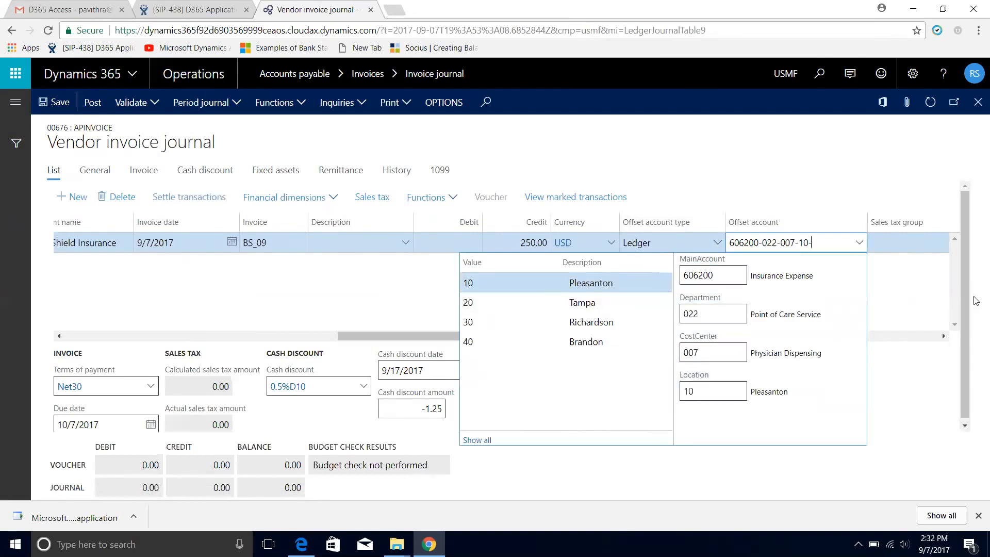
Post the vendor invoice journal and close its lines
{"action": "left_click_drag", "start_coordinate": [556, 336], "coordinate": [209, 294]}
{"action": "left_click", "coordinate": [103, 103]}
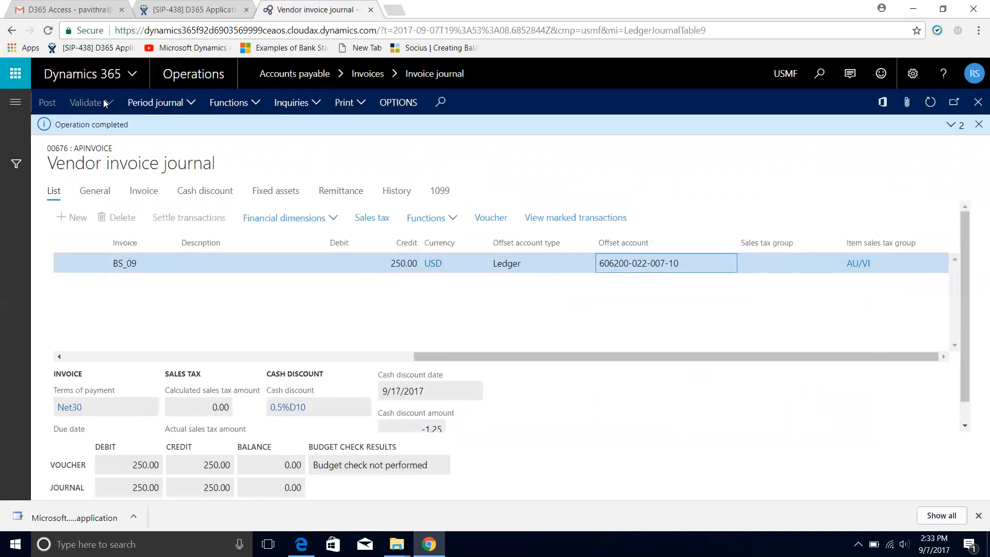
{"action": "left_click", "coordinate": [978, 104]}
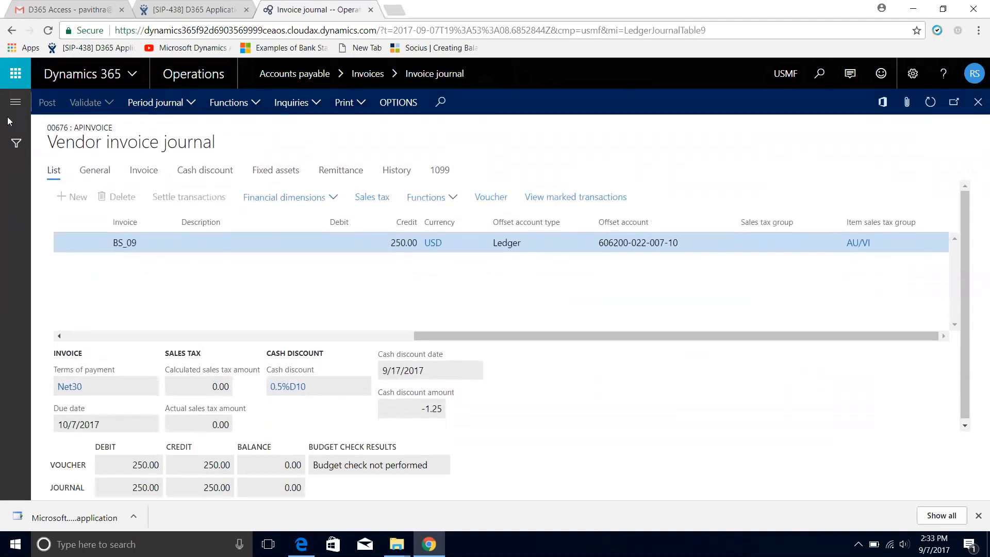
Create a new Accounts payable payment journal with the journal name VendPay and open its lines
{"action": "left_click", "coordinate": [16, 112]}
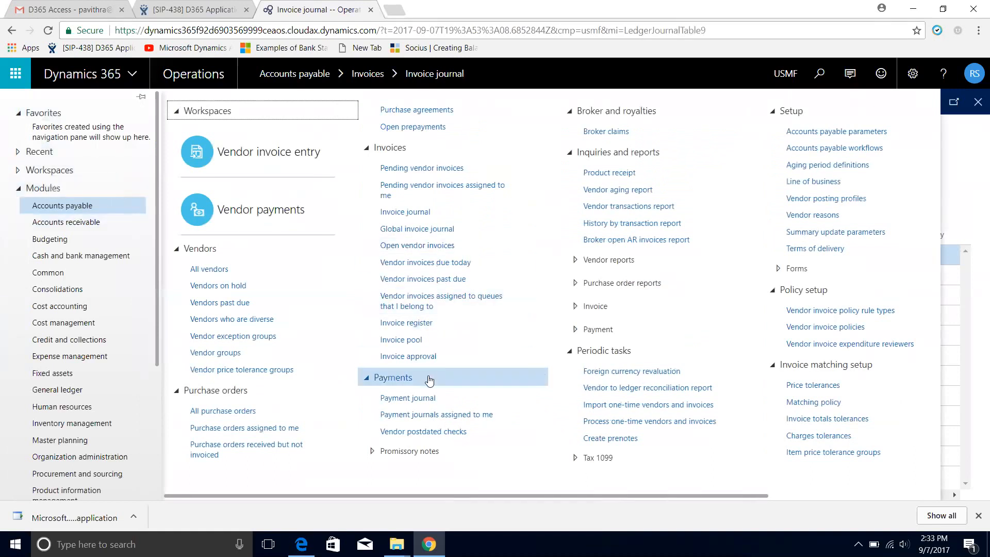
{"action": "left_click", "coordinate": [421, 396]}
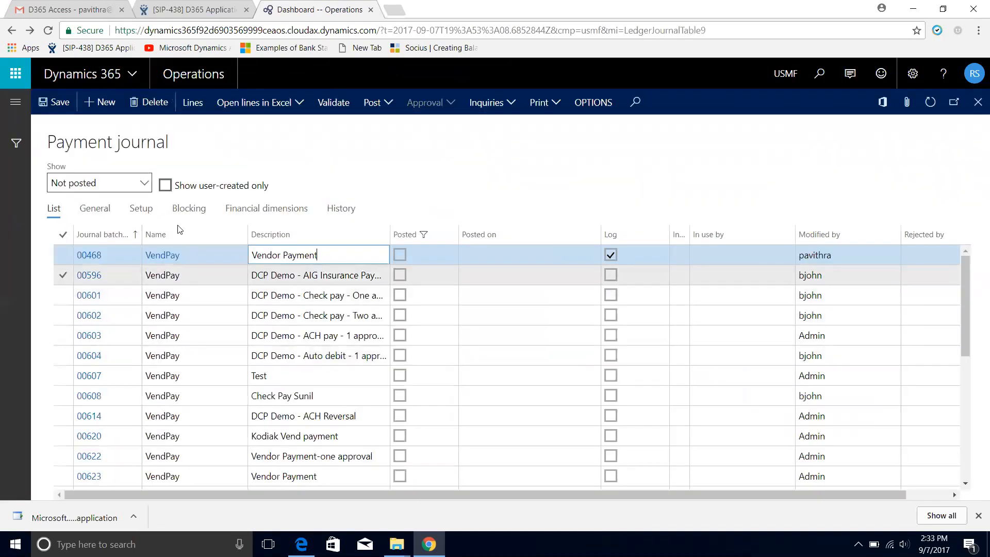
{"action": "left_click", "coordinate": [87, 103]}
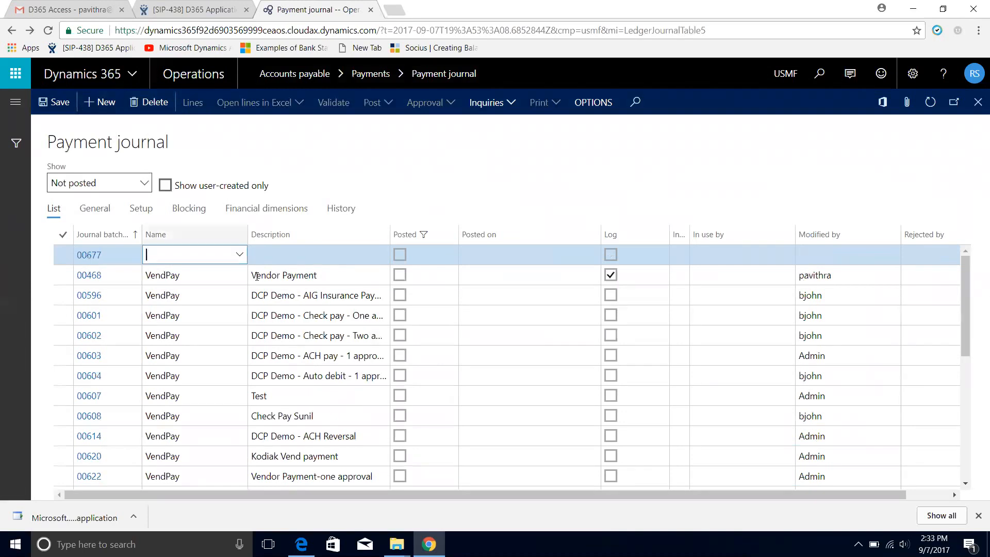
{"action": "left_click", "coordinate": [239, 257]}
{"action": "left_click", "coordinate": [195, 294]}
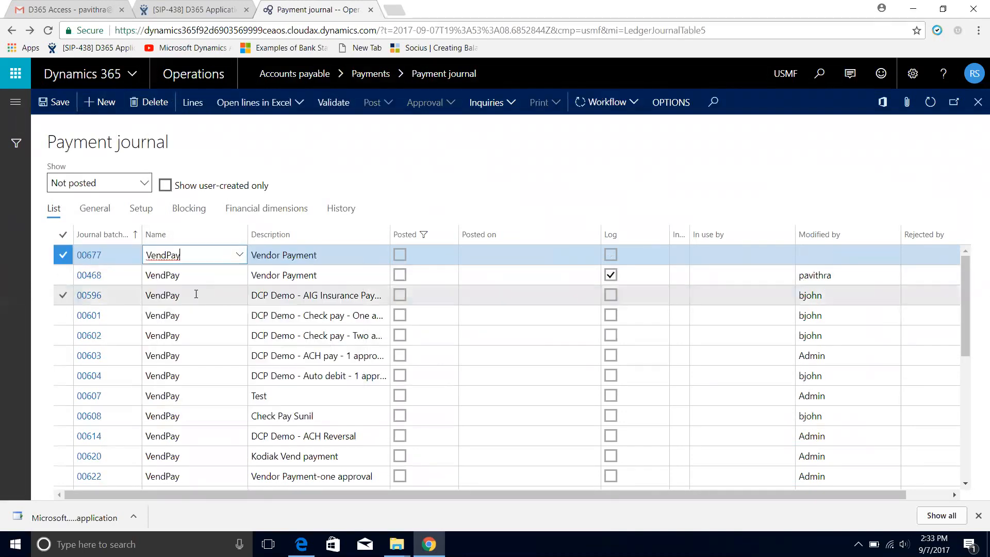
{"action": "left_click", "coordinate": [192, 106]}
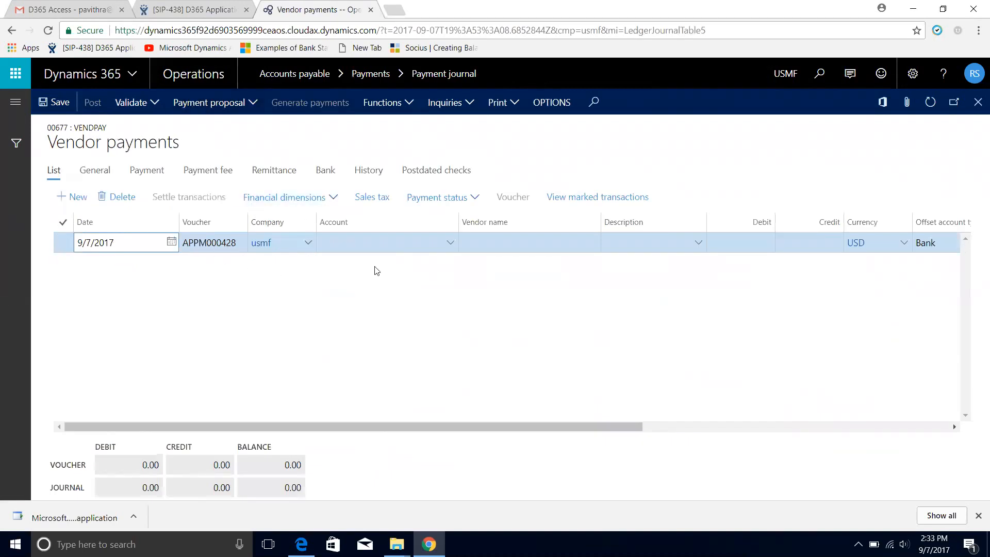
Select vendor Blue Shield Insurance on the payment line and mark invoice BS_09 for settlement
{"action": "left_click", "coordinate": [451, 242]}
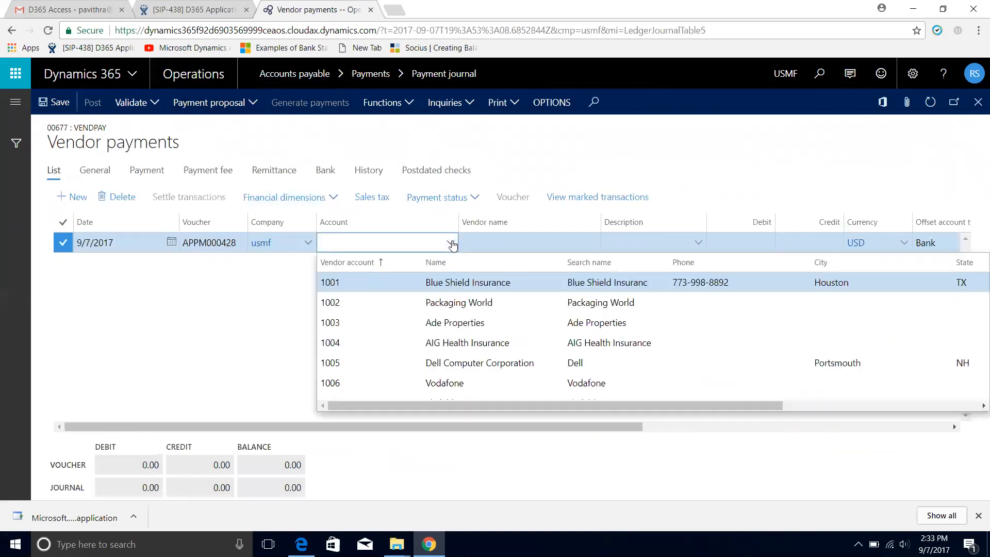
{"action": "left_click", "coordinate": [456, 285]}
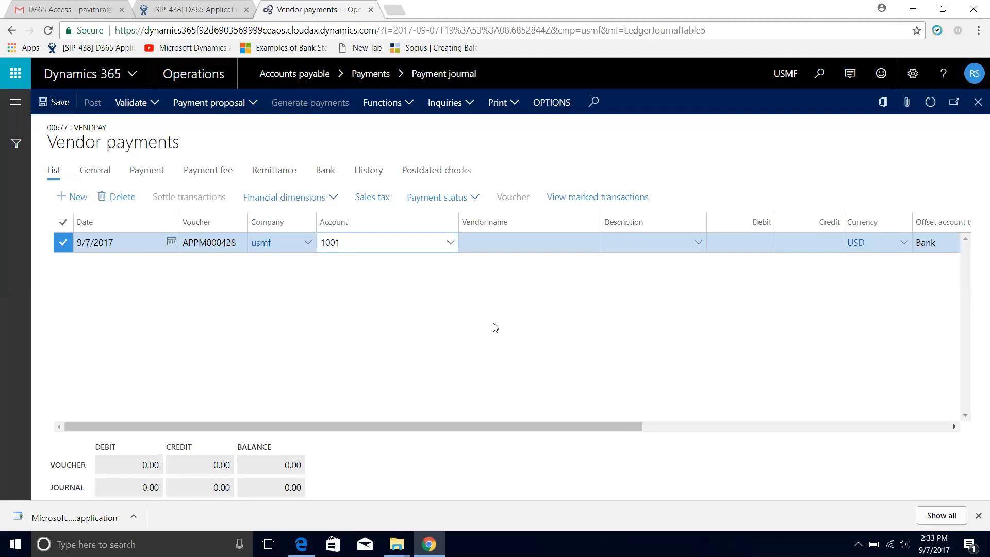
{"action": "left_click_drag", "start_coordinate": [506, 432], "coordinate": [565, 433]}
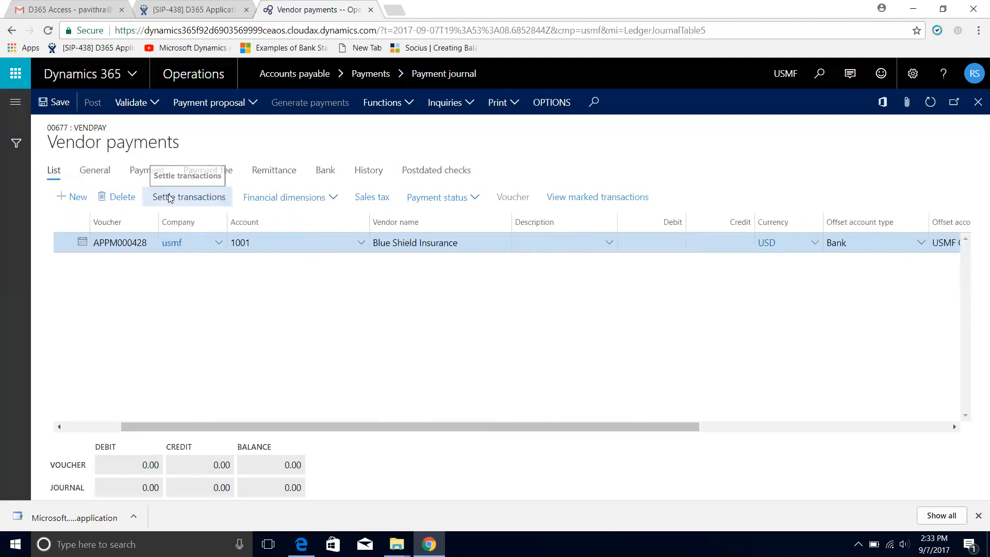
{"action": "left_click", "coordinate": [170, 198]}
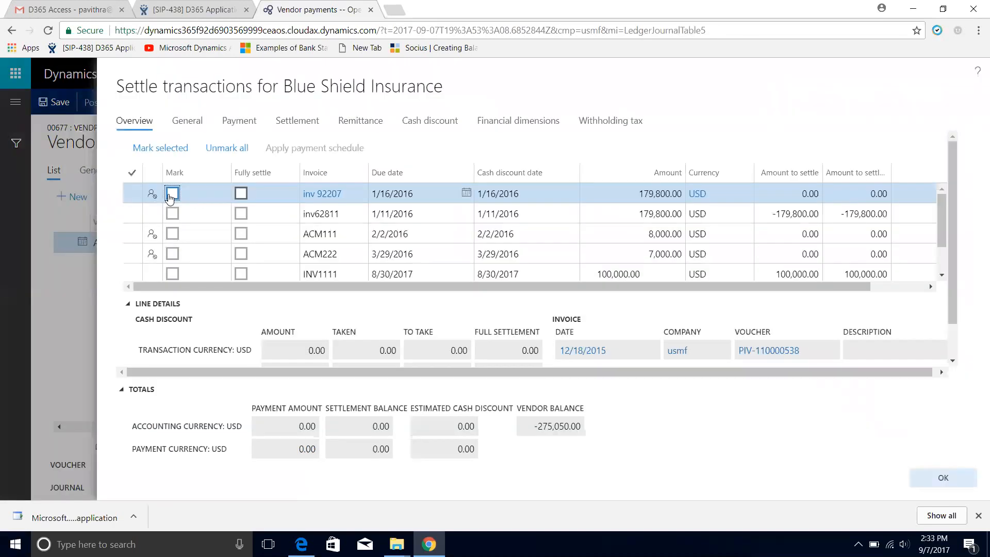
{"action": "scroll", "coordinate": [511, 247], "scroll_direction": "down", "scroll_amount": 1}
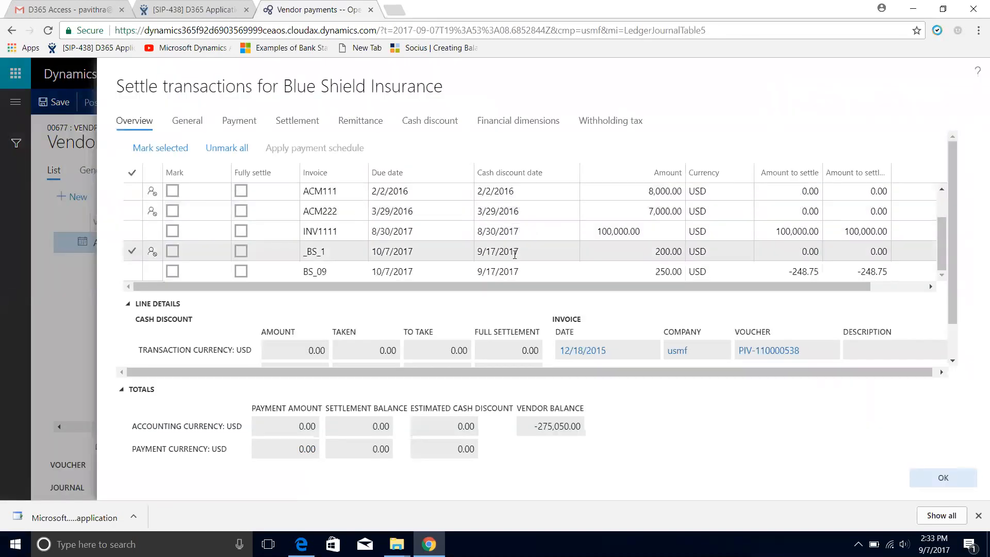
{"action": "left_click", "coordinate": [172, 272]}
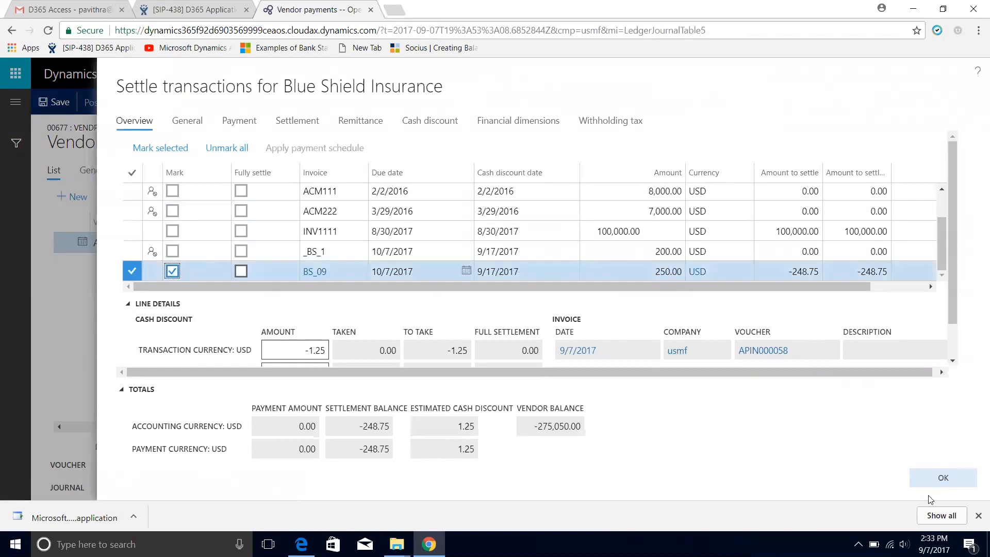
{"action": "left_click", "coordinate": [923, 479]}
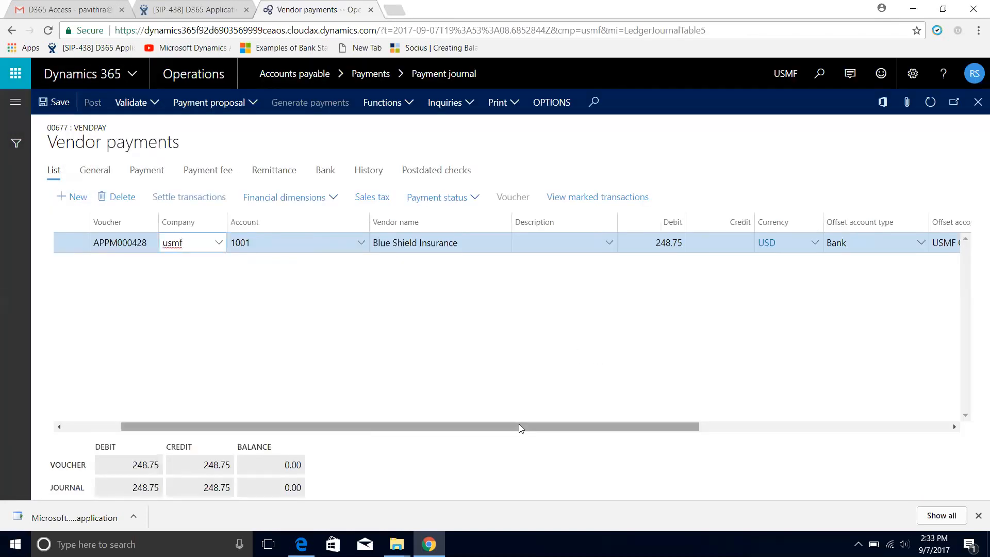
Save the vendor payment line and return to the payment journal list
{"action": "left_click_drag", "start_coordinate": [524, 431], "coordinate": [751, 426]}
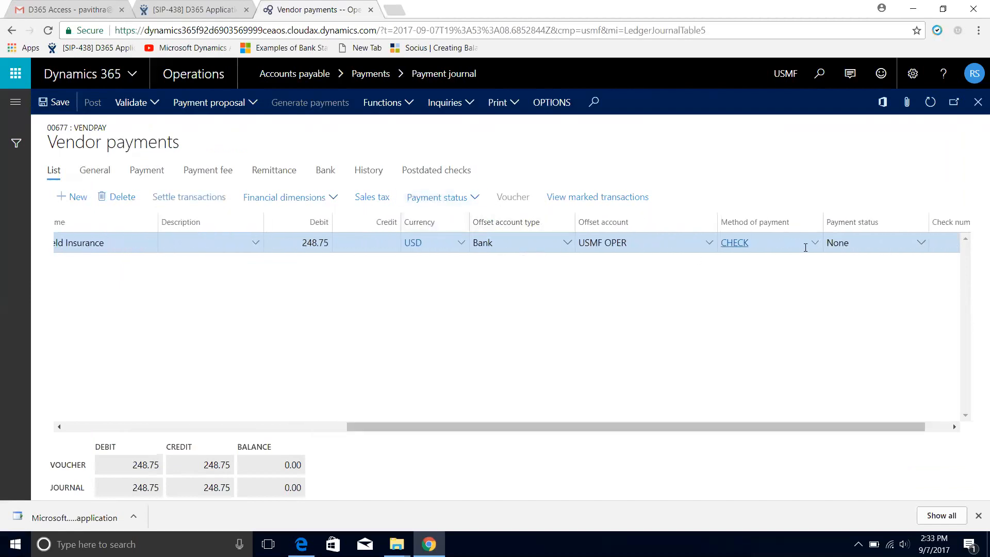
{"action": "left_click", "coordinate": [58, 104]}
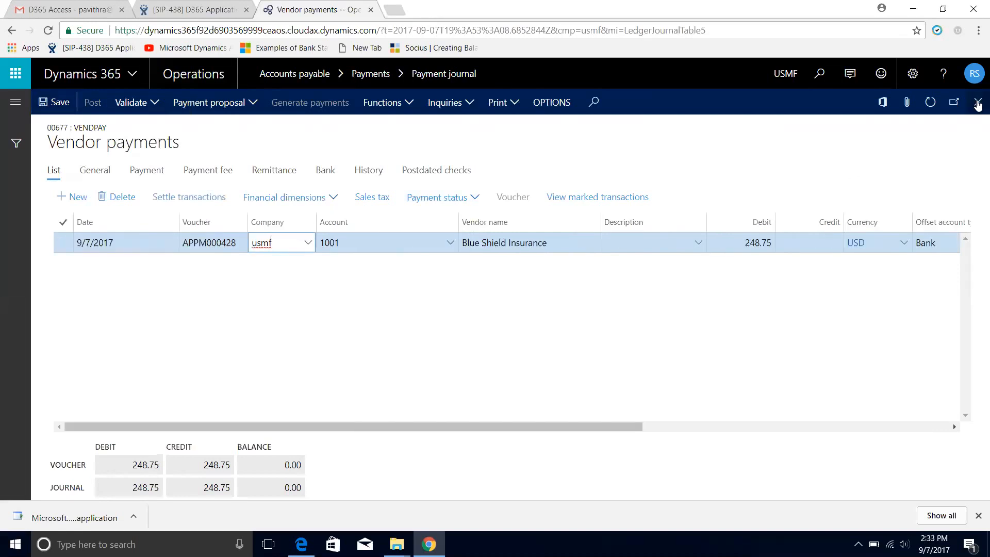
{"action": "left_click", "coordinate": [978, 104]}
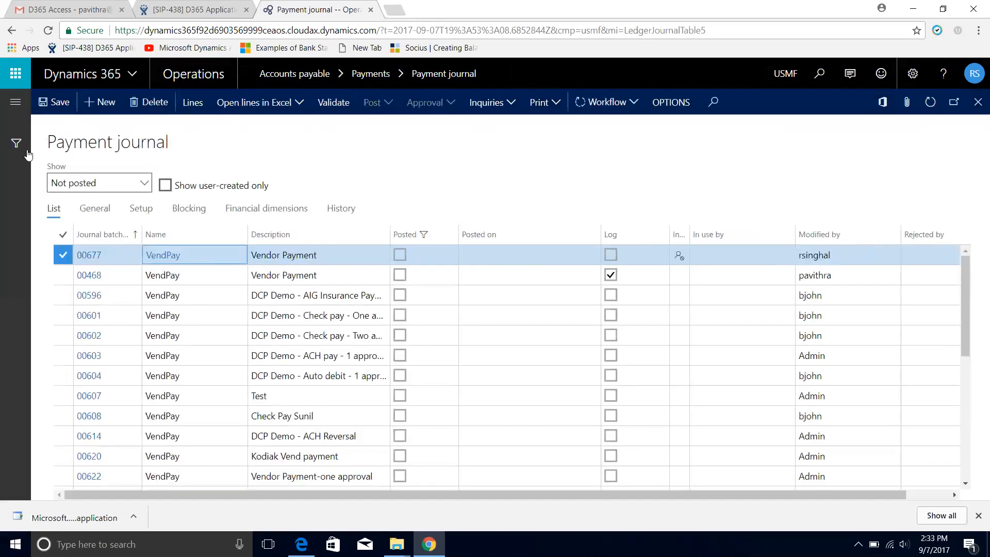
Submit the new VendPay journal to the vendor disbursement workflow without a comment
{"action": "left_click", "coordinate": [626, 102]}
{"action": "left_click", "coordinate": [617, 126]}
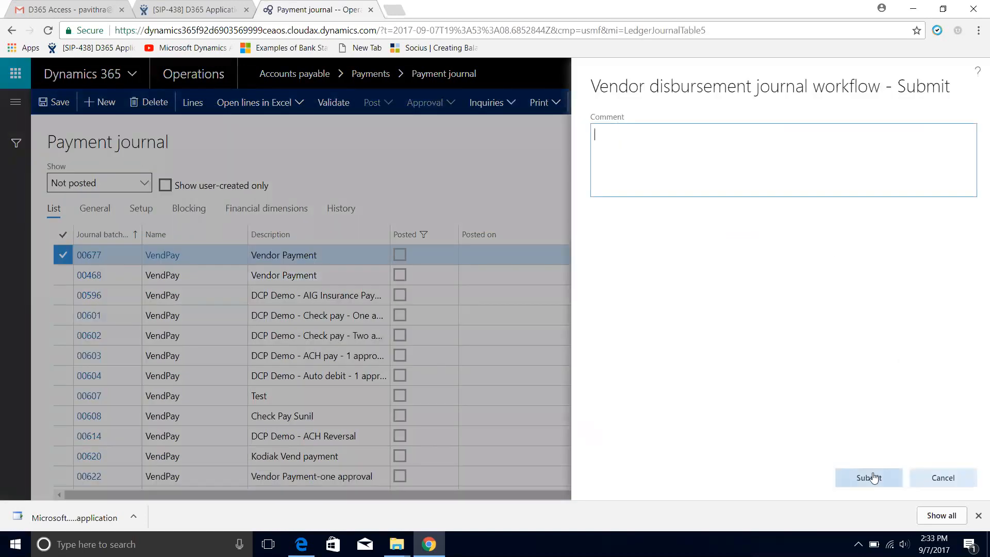
{"action": "left_click", "coordinate": [872, 478]}
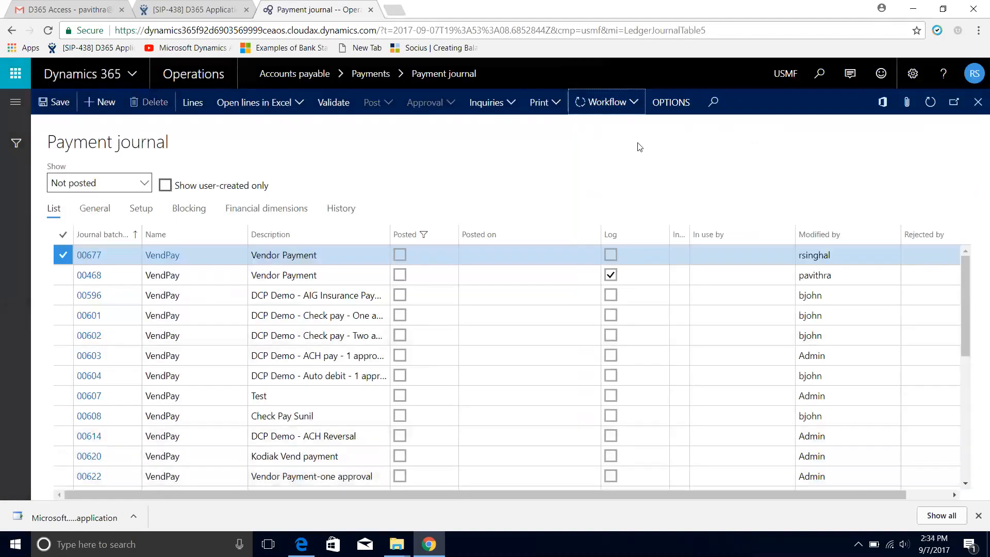
View the workflow history of journal 00677 and examine who the created work item is assigned to
{"action": "left_click", "coordinate": [632, 104]}
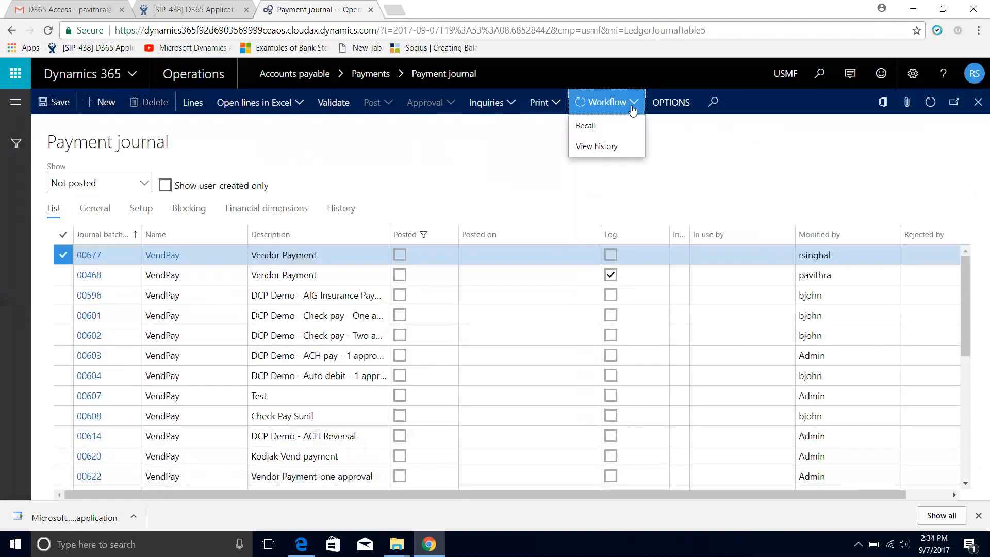
{"action": "left_click", "coordinate": [607, 148]}
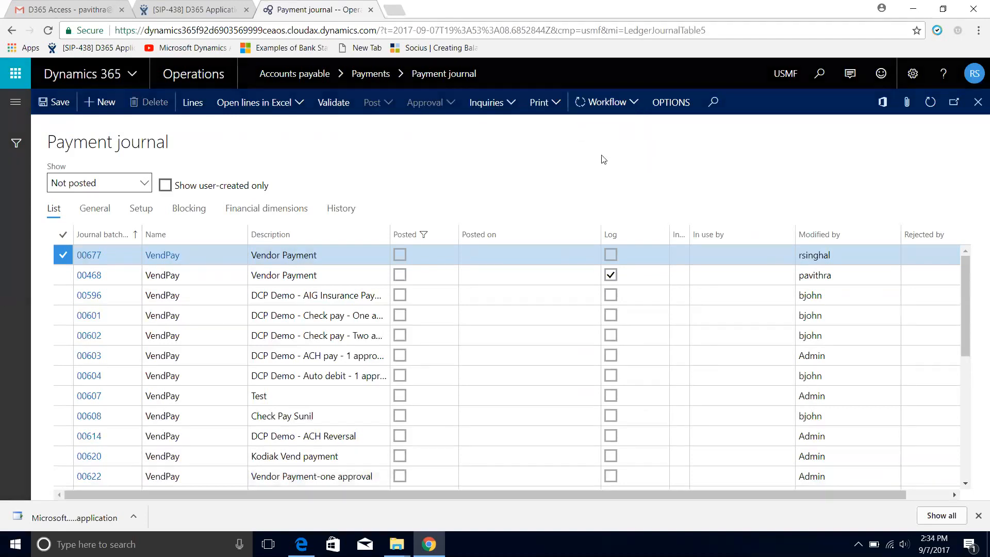
{"action": "scroll", "coordinate": [461, 421], "scroll_direction": "down", "scroll_amount": 3}
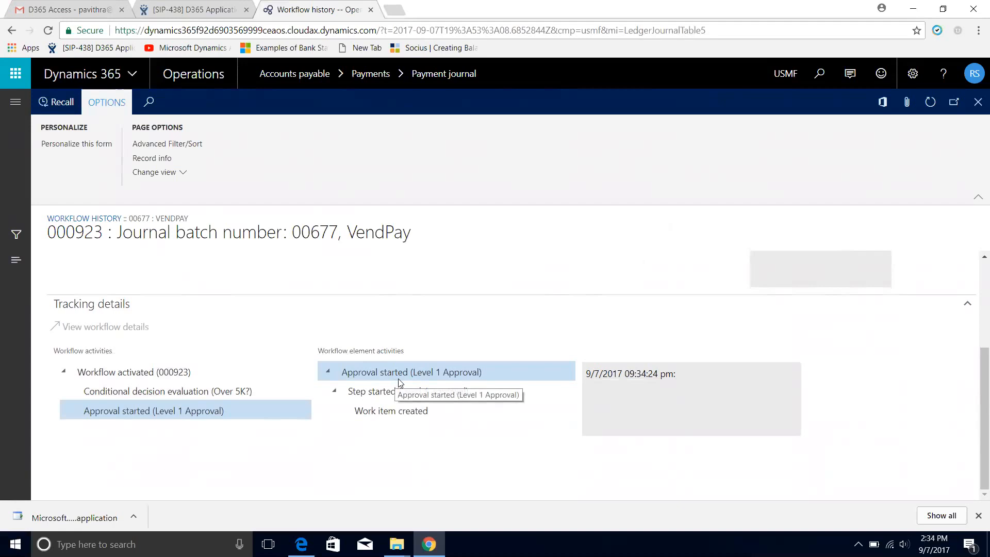
{"action": "left_click", "coordinate": [399, 413]}
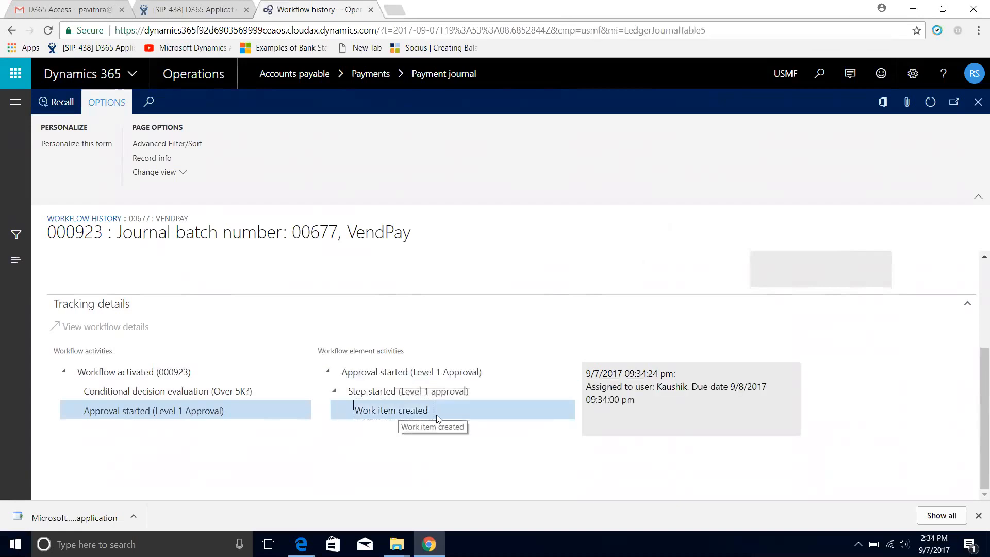
{"action": "left_click_drag", "start_coordinate": [657, 389], "coordinate": [684, 388]}
{"action": "left_click", "coordinate": [976, 101]}
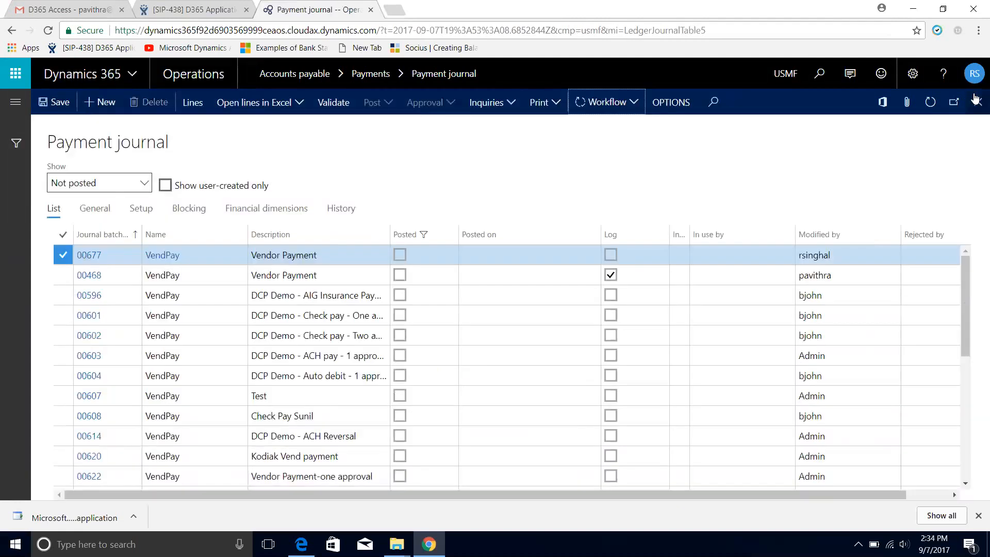
Sign out of the submitter's account and sign in as the Level 1 approver, entering the account password
{"action": "left_click", "coordinate": [974, 72]}
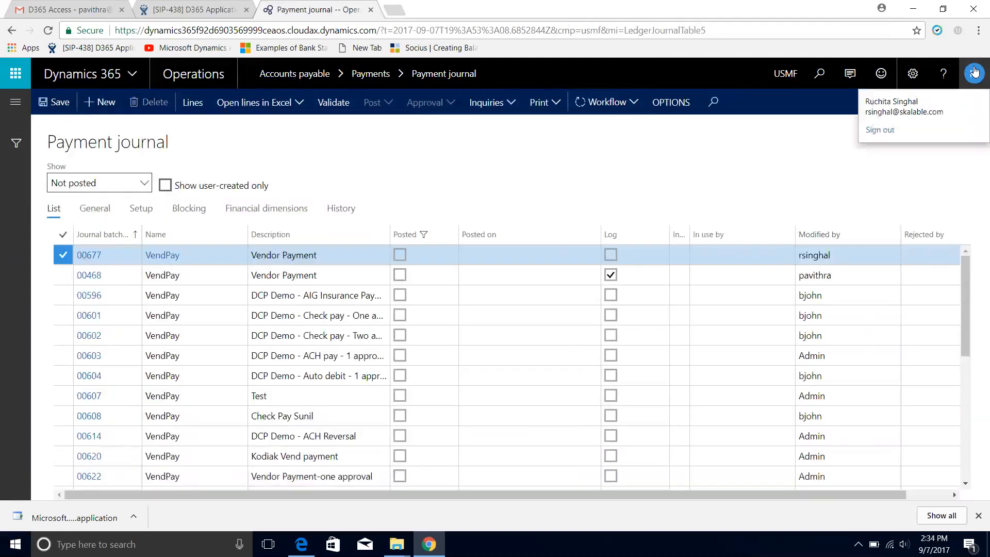
{"action": "left_click", "coordinate": [887, 132]}
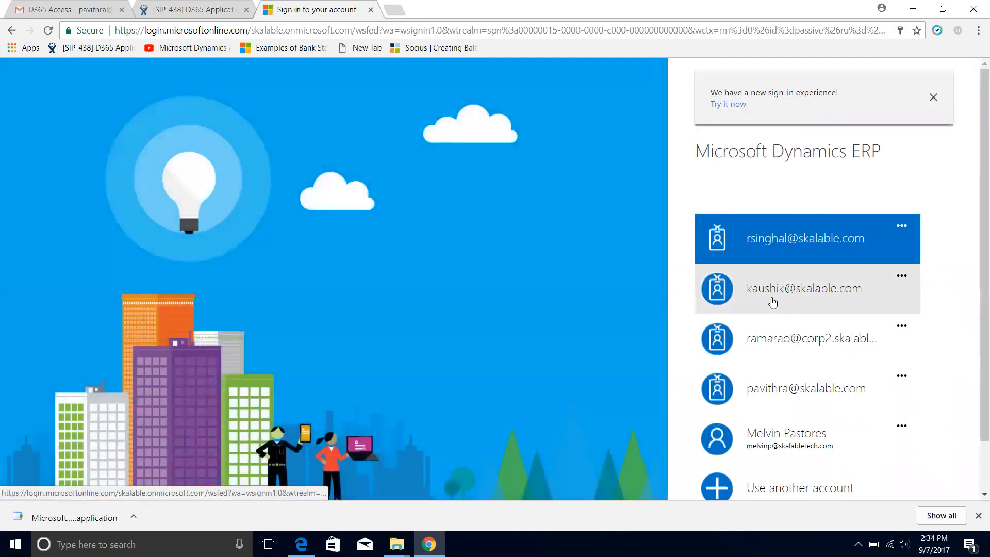
{"action": "left_click", "coordinate": [772, 297]}
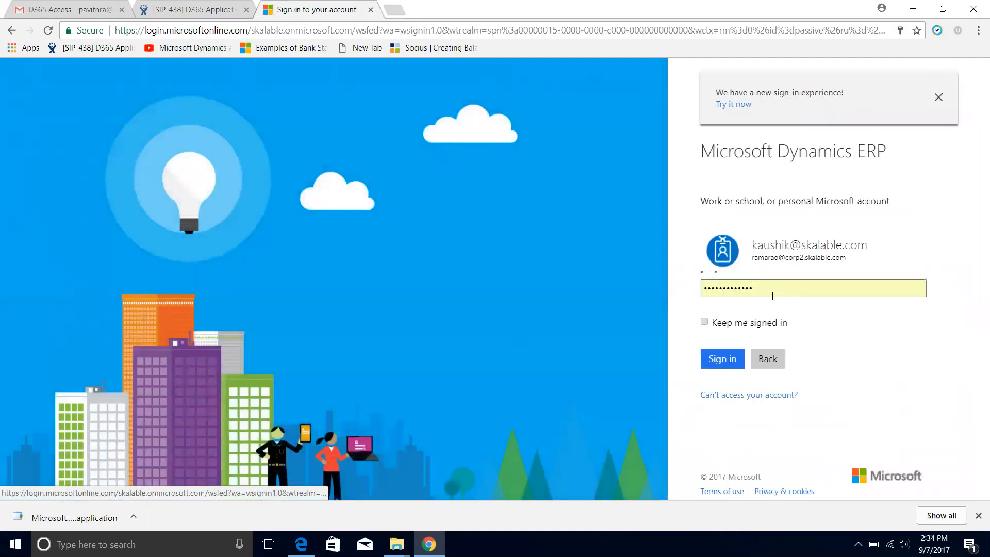
{"action": "key", "text": "BackSpace"}
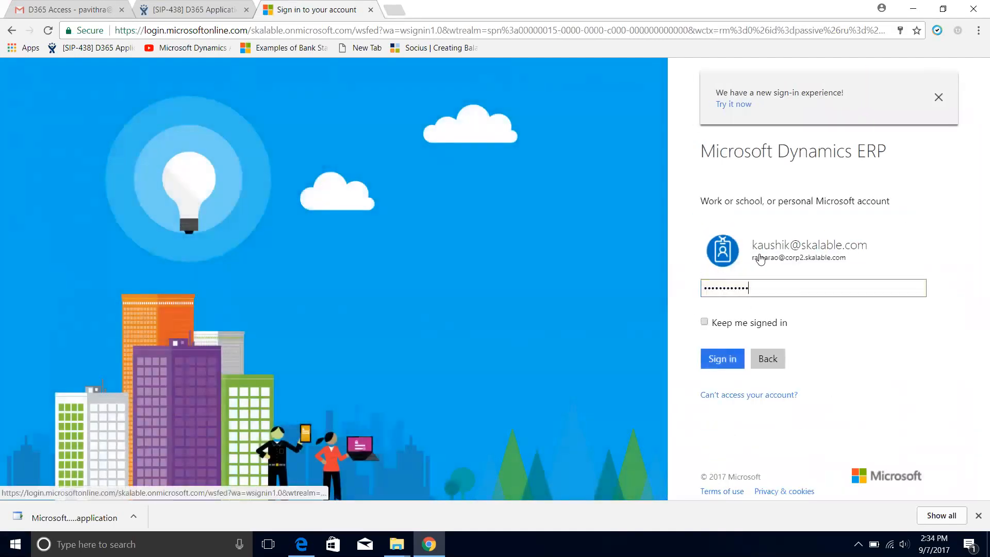
{"action": "key", "text": "BackSpace"}
{"action": "key", "text": "BackSpace"}
{"action": "key", "text": "BackSpace"}
{"action": "key", "text": "BackSpace"}
{"action": "key", "text": "BackSpace"}
{"action": "key", "text": "BackSpace"}
{"action": "key", "text": "BackSpace"}
{"action": "key", "text": "BackSpace"}
{"action": "key", "text": "BackSpace"}
{"action": "key", "text": "BackSpace"}
{"action": "key", "text": "BackSpace"}
{"action": "key", "text": "BackSpace"}
{"action": "type", "text": "*"}
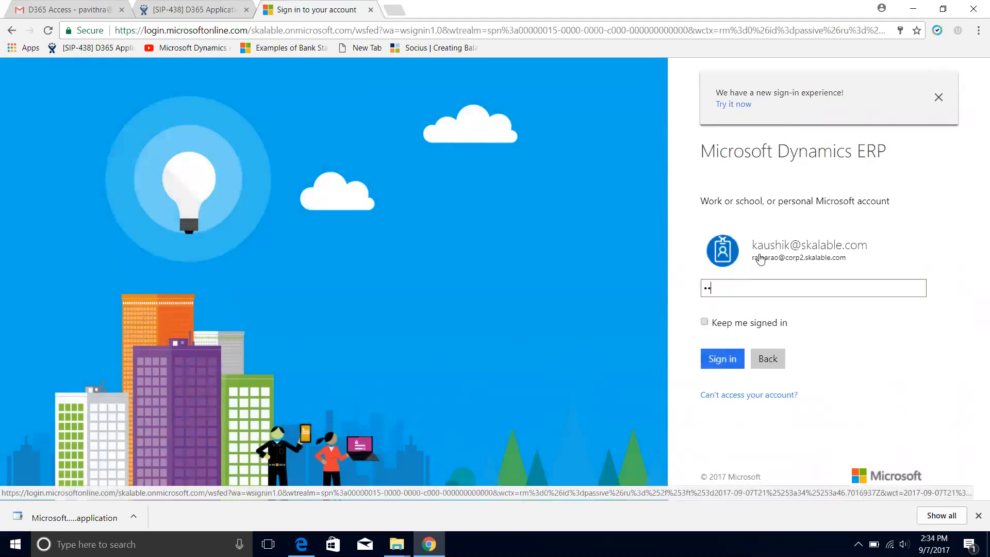
{"action": "type", "text": "*********"}
{"action": "key", "text": "Return"}
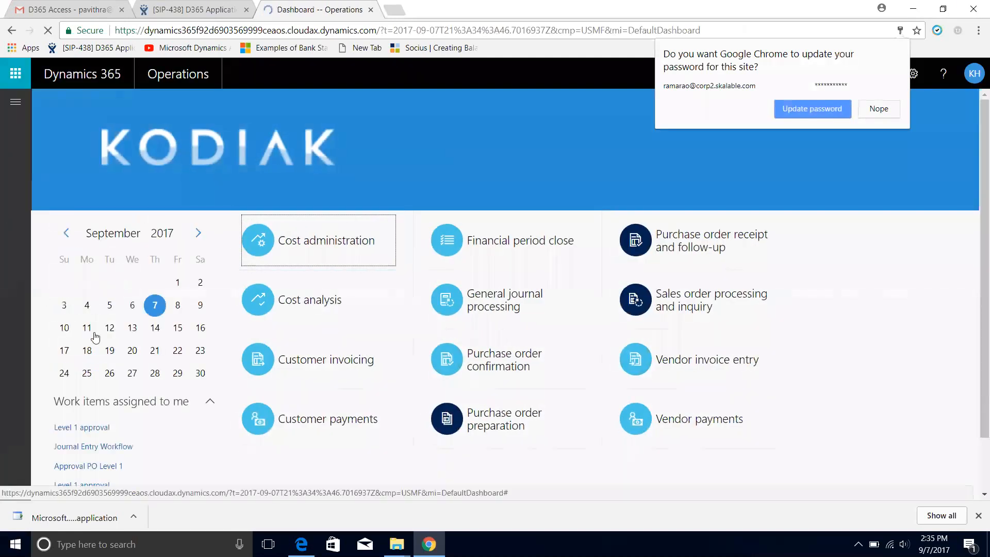
Open the work items assigned to the approver from the dashboard and locate journal batch 00677
{"action": "scroll", "coordinate": [103, 319], "scroll_direction": "down", "scroll_amount": 1}
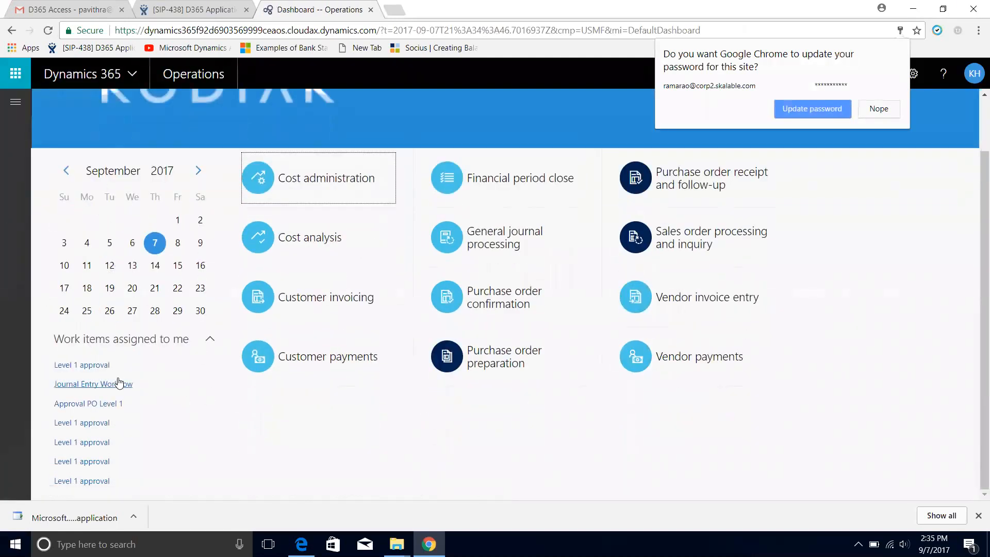
{"action": "left_click_drag", "start_coordinate": [981, 241], "coordinate": [975, 241]}
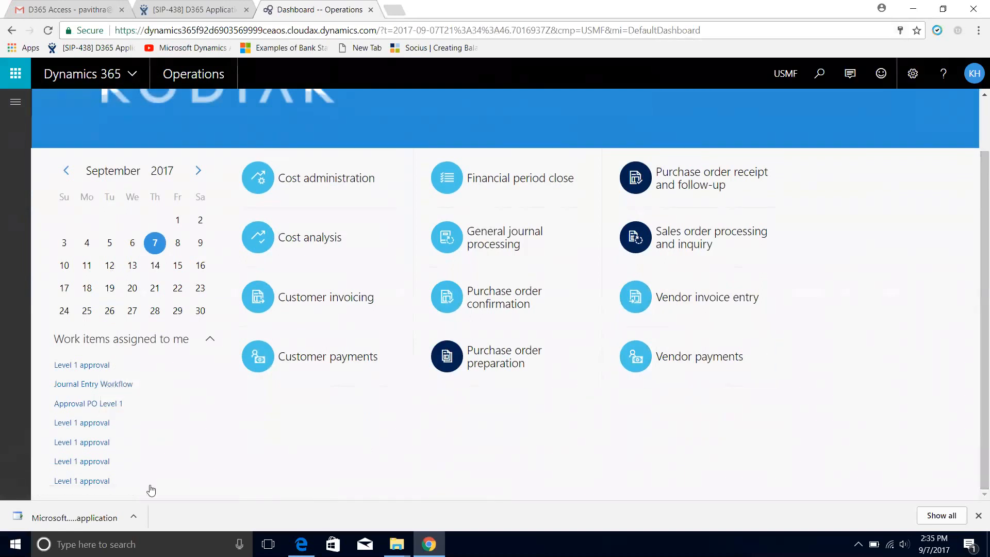
{"action": "left_click", "coordinate": [103, 481]}
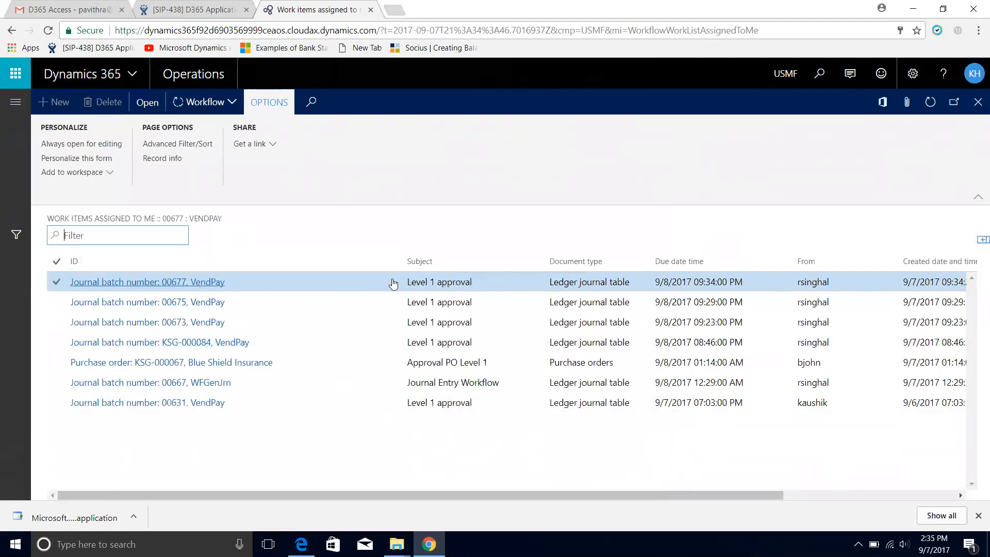
{"action": "left_click", "coordinate": [408, 280]}
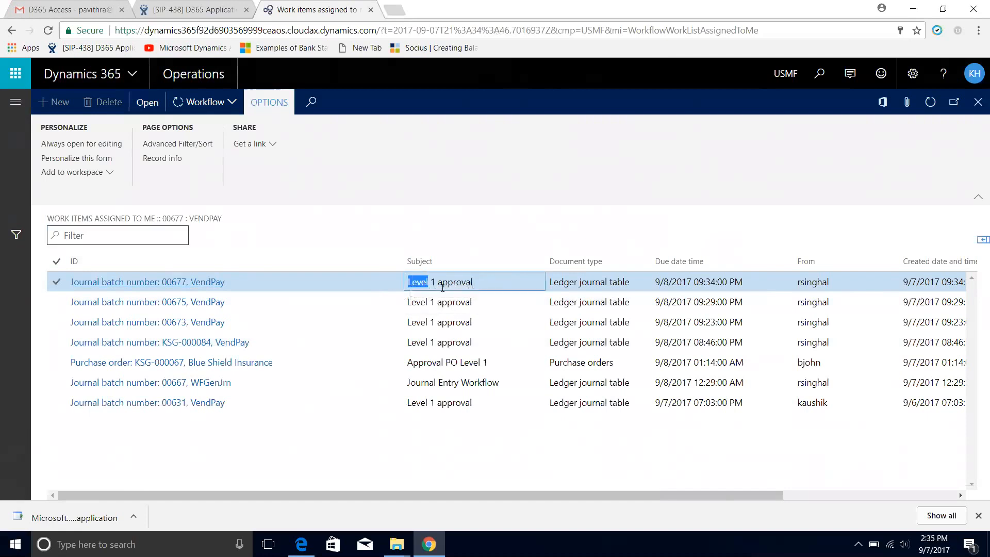
Examine the payment journal behind the work item for batch 00677 and return to the work item list
{"action": "left_click", "coordinate": [191, 282]}
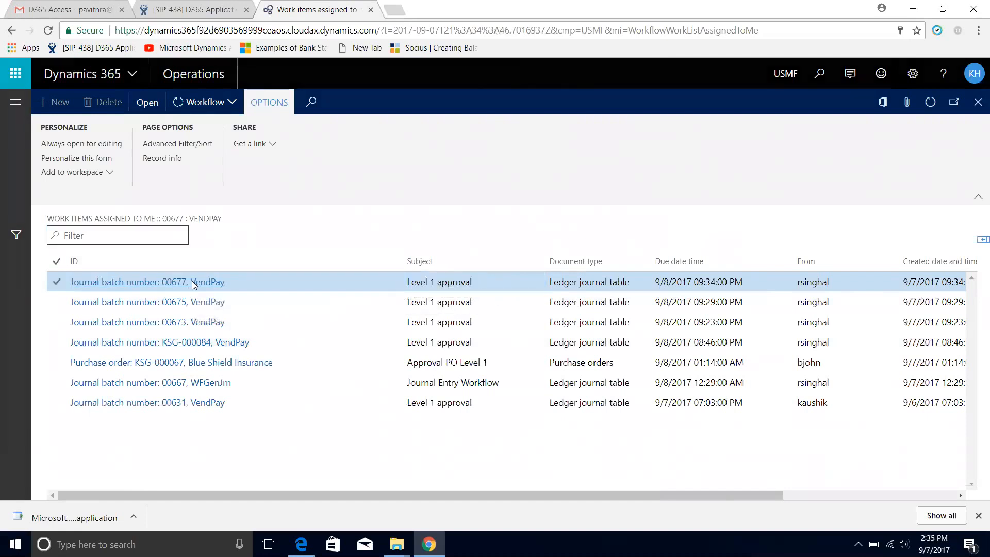
{"action": "left_click_drag", "start_coordinate": [386, 492], "coordinate": [593, 487]}
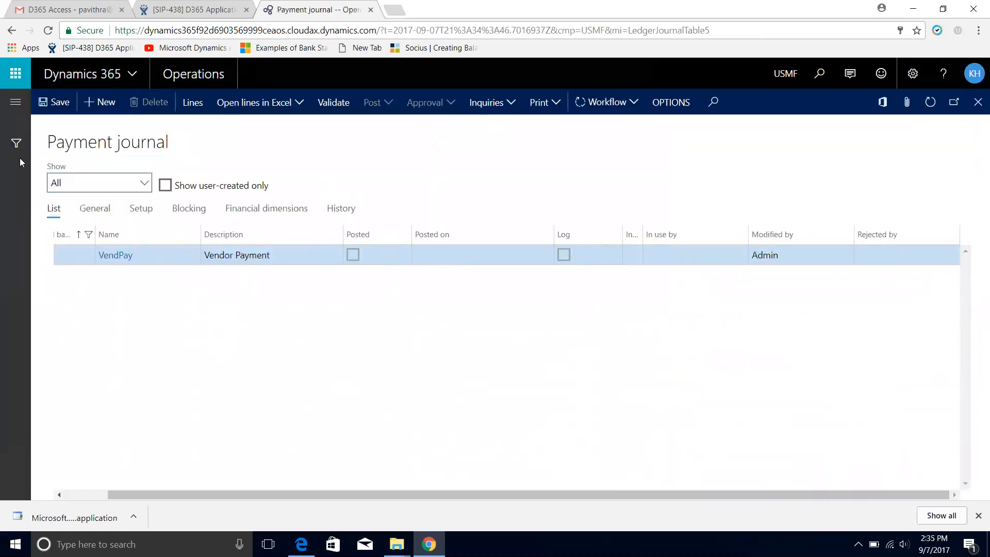
{"action": "left_click", "coordinate": [977, 102]}
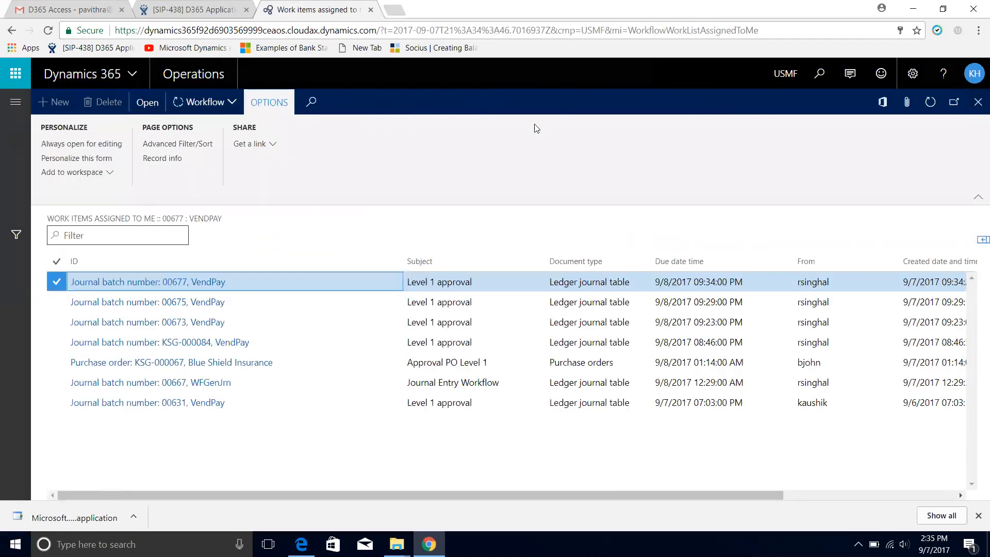
Approve the Level 1 work item for journal batch 00677 without a comment
{"action": "left_click", "coordinate": [221, 109]}
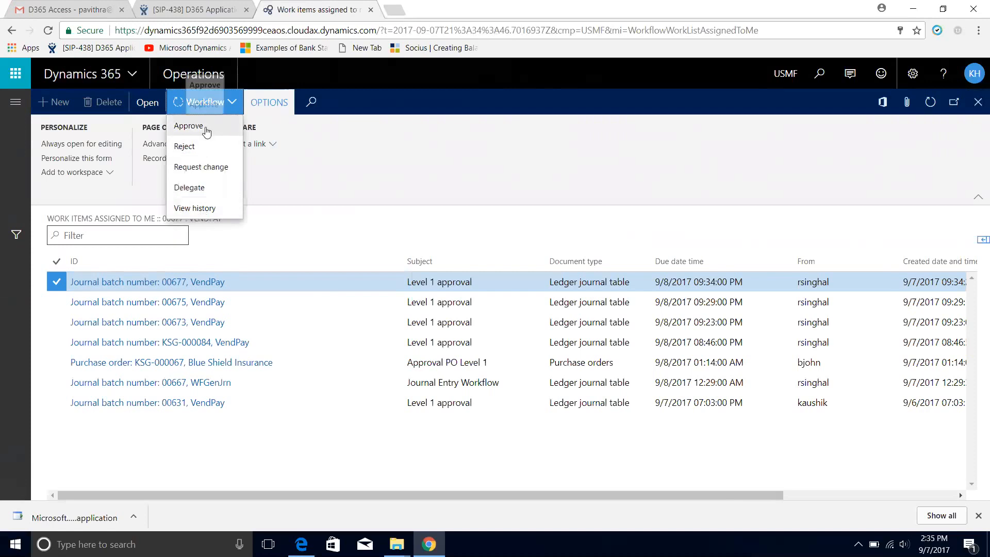
{"action": "left_click", "coordinate": [206, 131]}
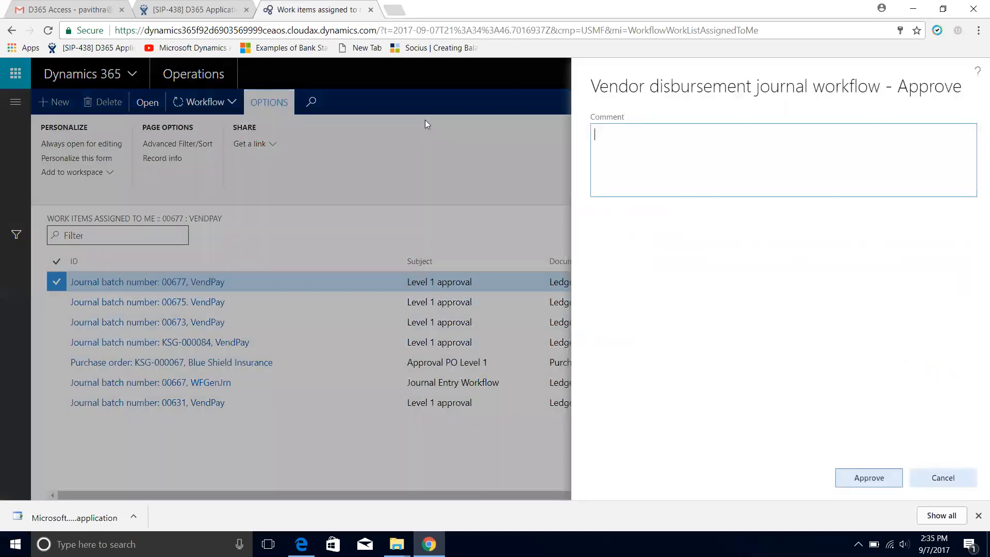
{"action": "left_click", "coordinate": [852, 479]}
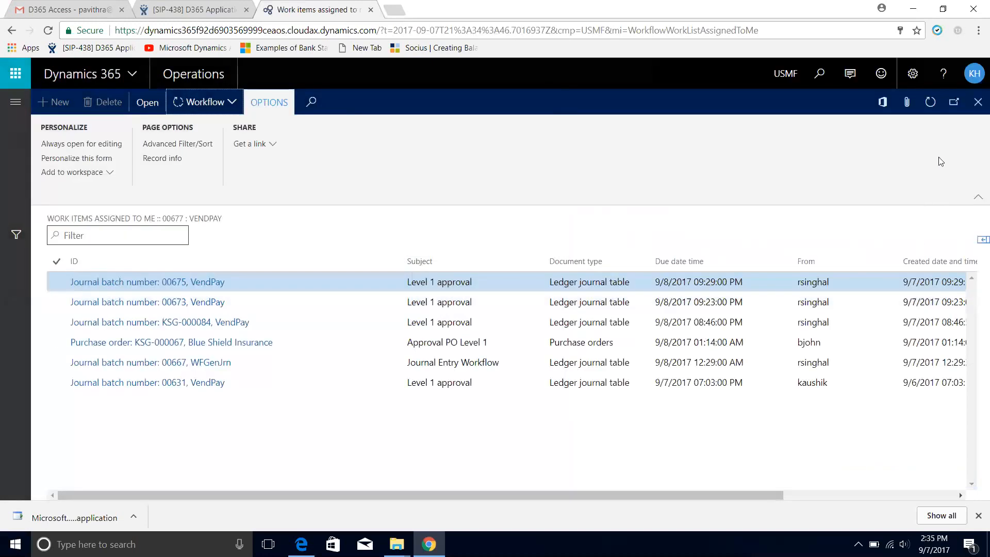
Sign out of the approver's account and sign back in as the submitter
{"action": "left_click", "coordinate": [975, 75]}
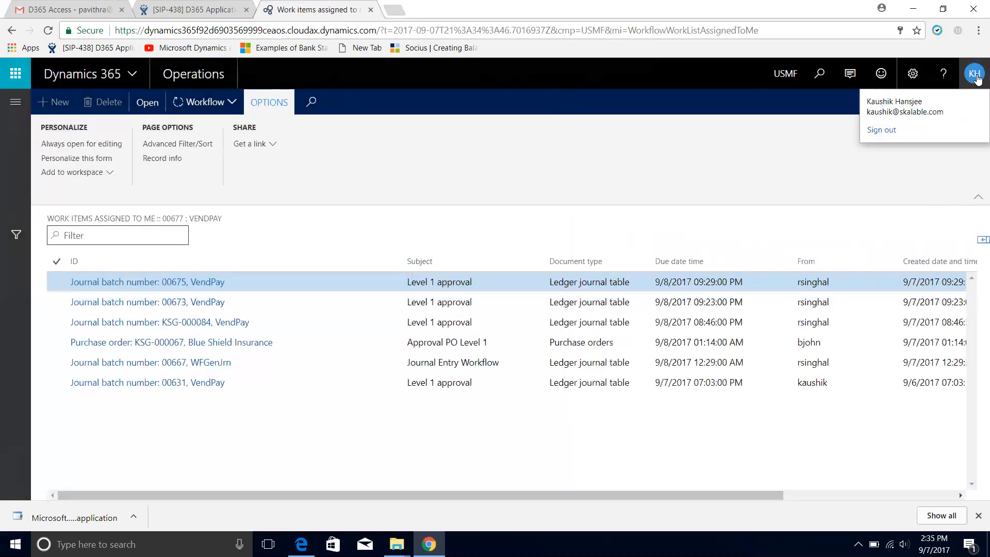
{"action": "left_click", "coordinate": [882, 131]}
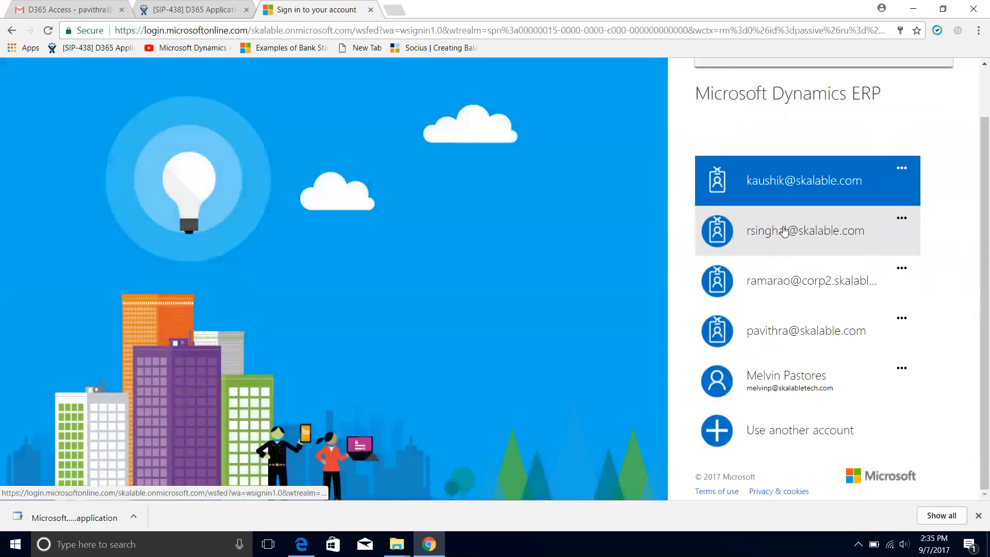
{"action": "left_click", "coordinate": [782, 230]}
{"action": "left_click", "coordinate": [723, 361]}
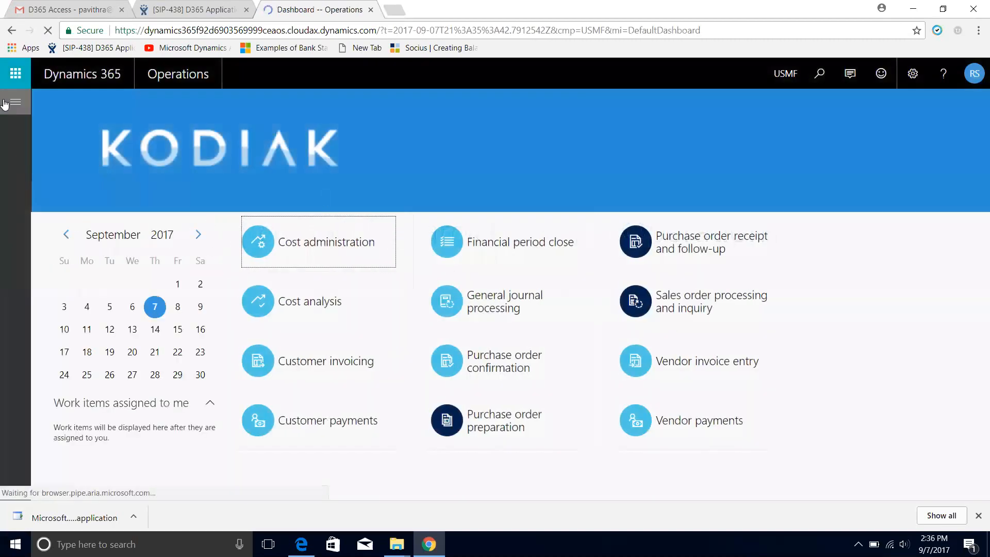
Go to the Accounts payable payment journals and select journal 00677
{"action": "left_click", "coordinate": [5, 104]}
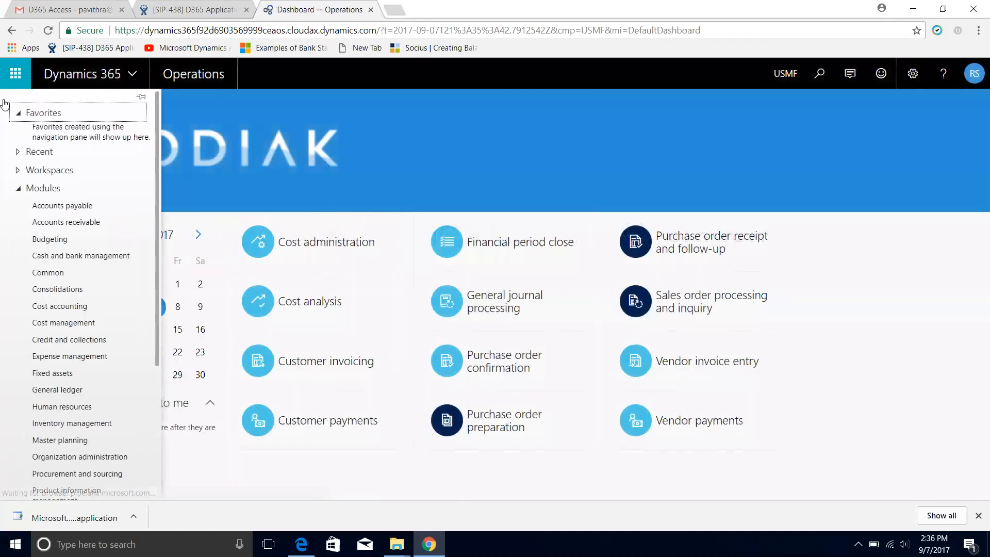
{"action": "left_click", "coordinate": [74, 215]}
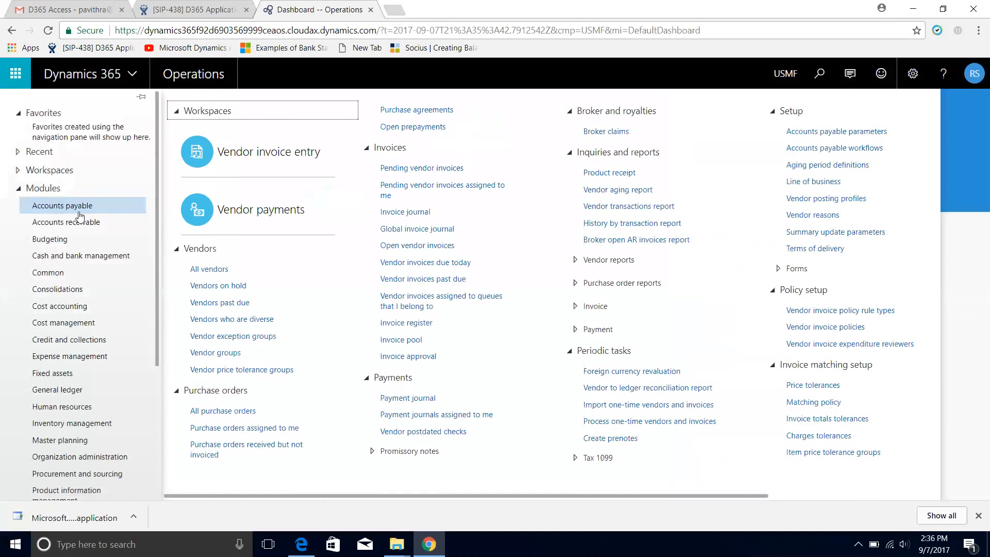
{"action": "left_click", "coordinate": [420, 399]}
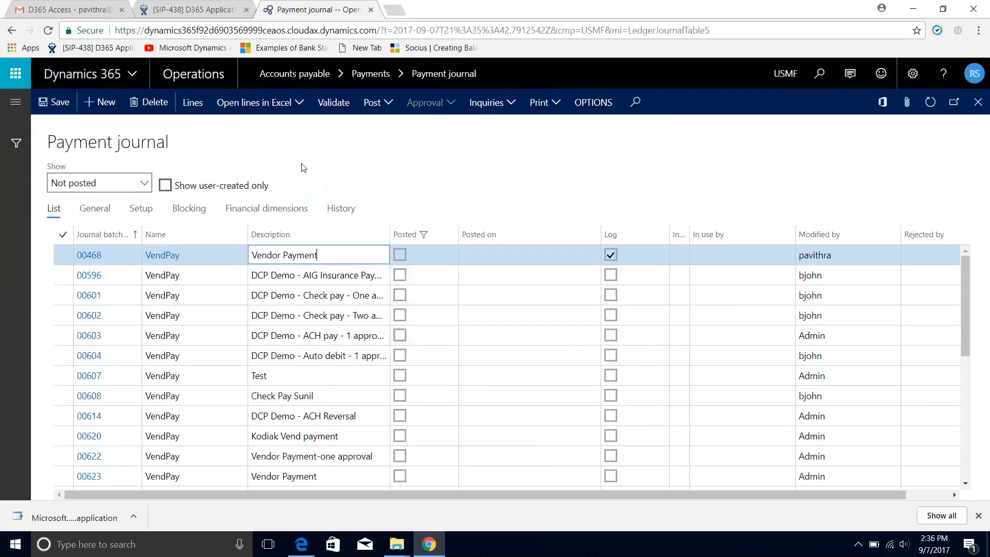
{"action": "scroll", "coordinate": [63, 397], "scroll_direction": "down", "scroll_amount": 5}
{"action": "left_click", "coordinate": [230, 479]}
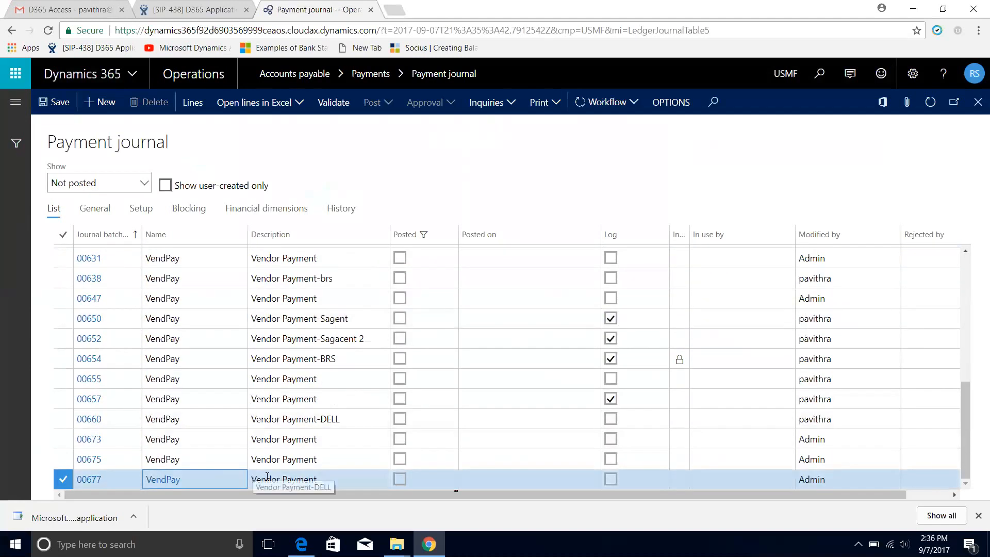
Check the vendor payment line of journal 00677 and return to the journal list
{"action": "left_click", "coordinate": [201, 106]}
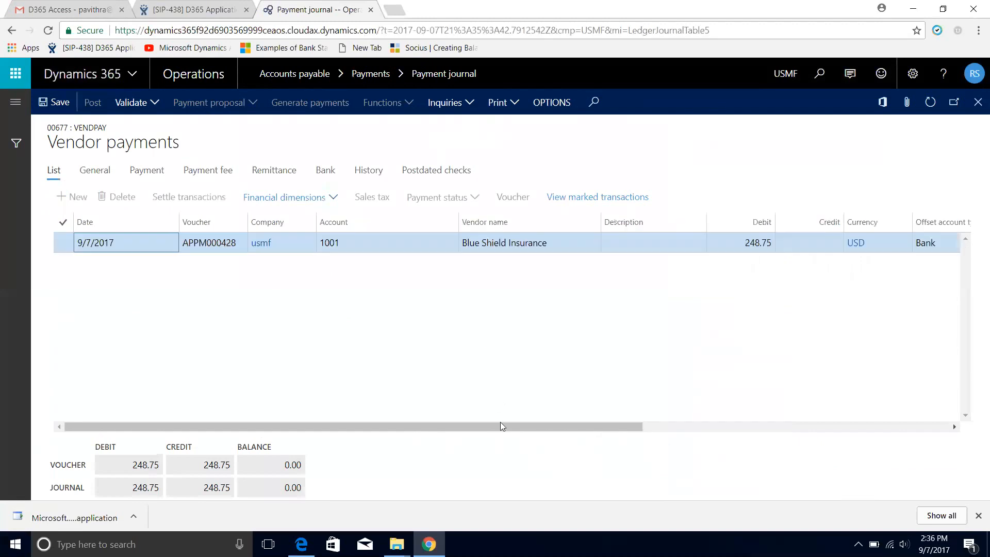
{"action": "left_click_drag", "start_coordinate": [503, 431], "coordinate": [87, 91]}
{"action": "left_click", "coordinate": [978, 102]}
Reopen the lines of journal 00677 and generate the payment by CHECK from bank account USMF OPER, accepting the proposed starting check number
{"action": "left_click", "coordinate": [209, 105]}
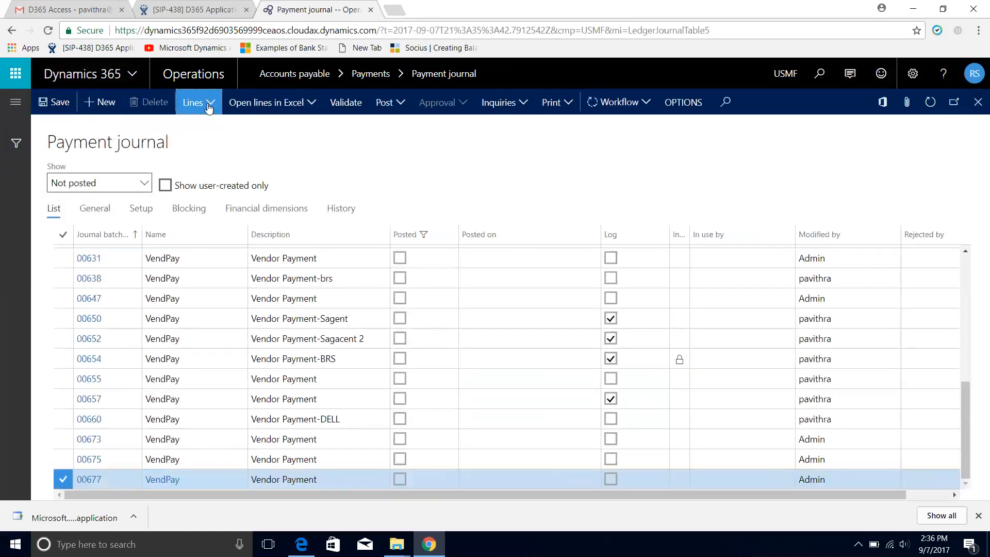
{"action": "left_click", "coordinate": [200, 168]}
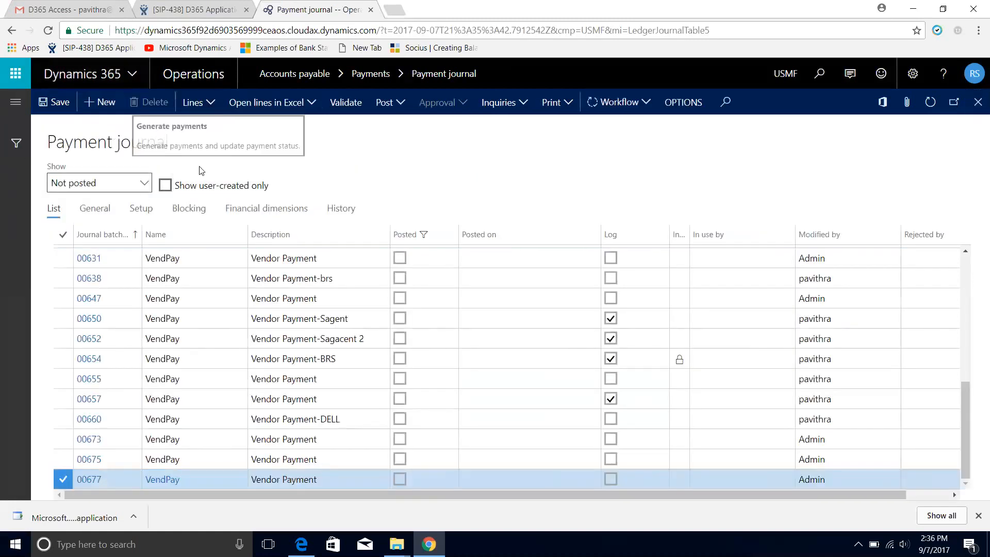
{"action": "left_click_drag", "start_coordinate": [445, 424], "coordinate": [753, 424]}
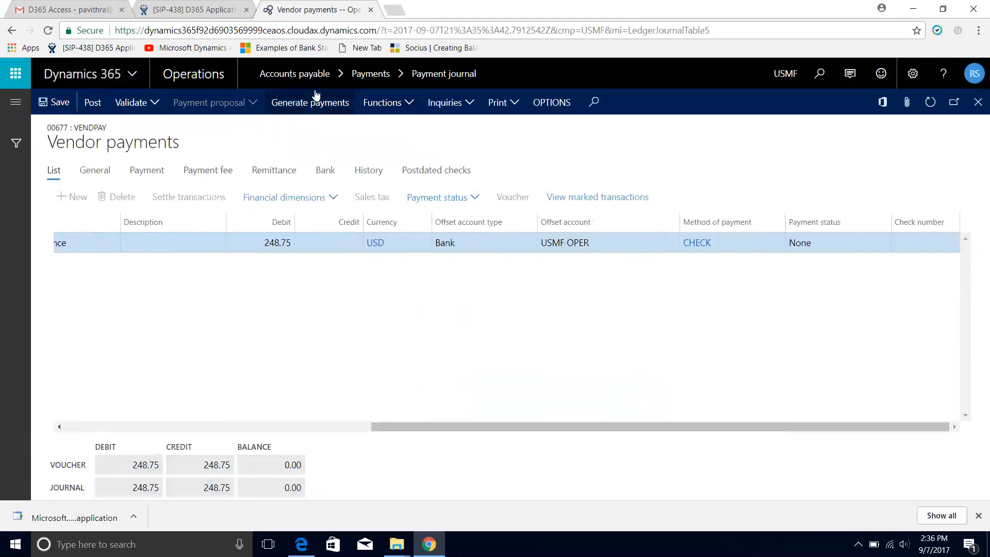
{"action": "left_click", "coordinate": [305, 103]}
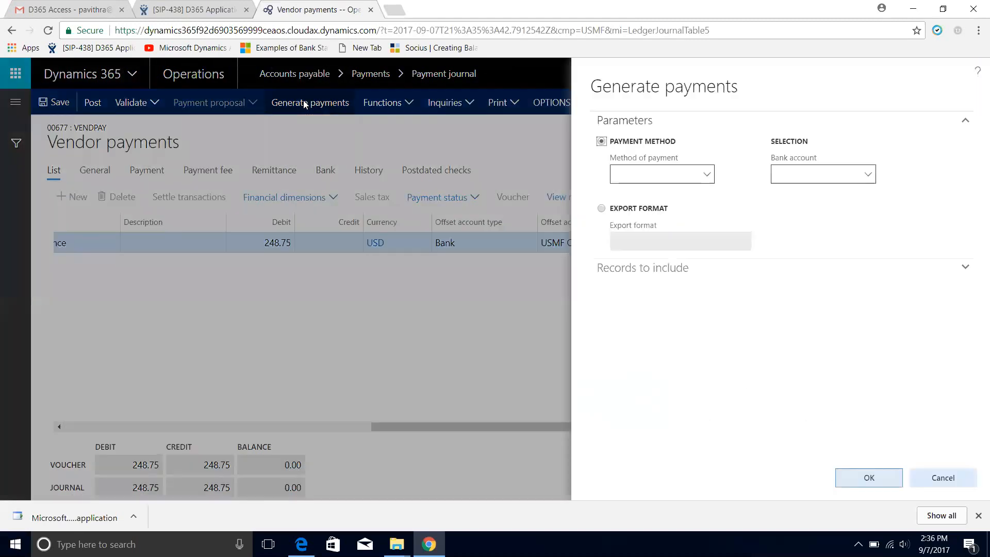
{"action": "left_click", "coordinate": [706, 175]}
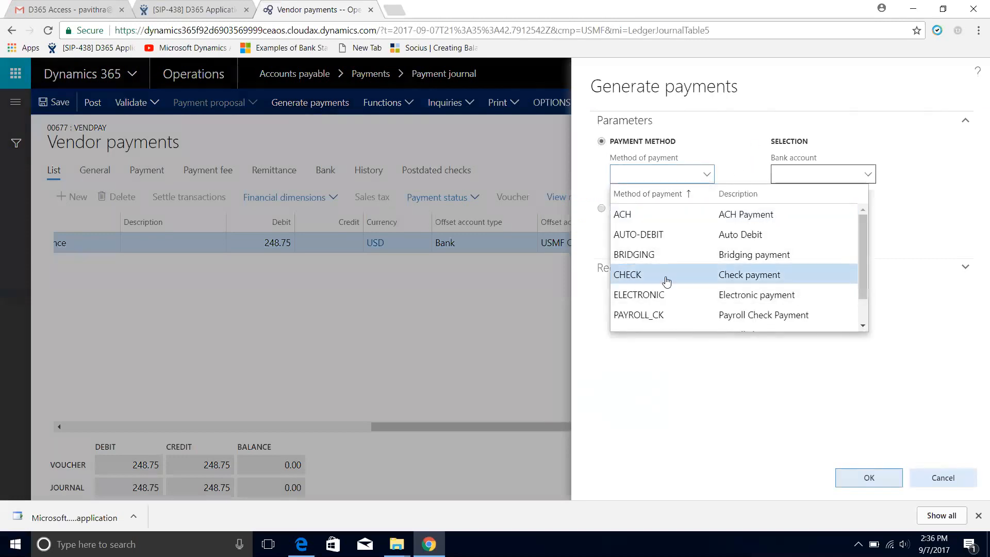
{"action": "left_click", "coordinate": [665, 277]}
{"action": "left_click", "coordinate": [867, 176]}
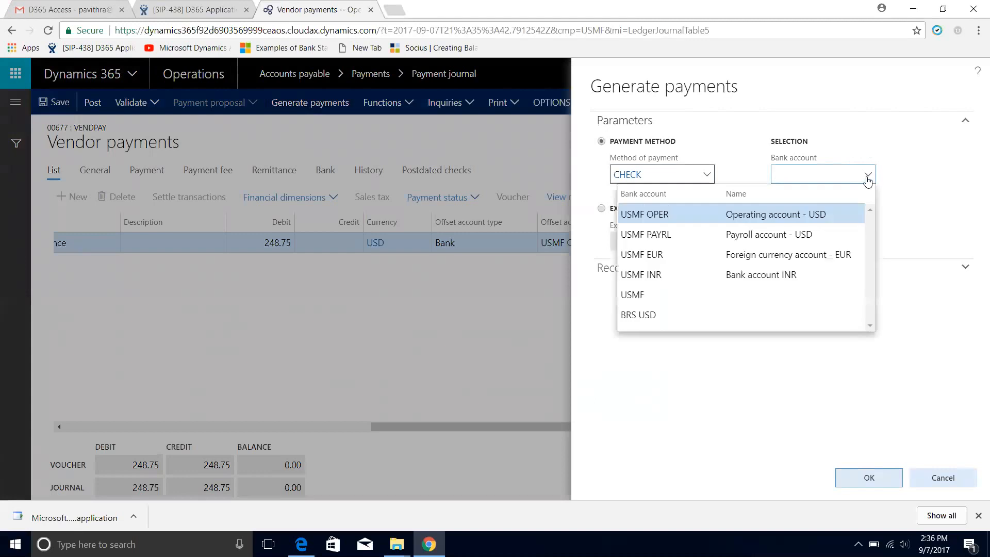
{"action": "left_click", "coordinate": [785, 212]}
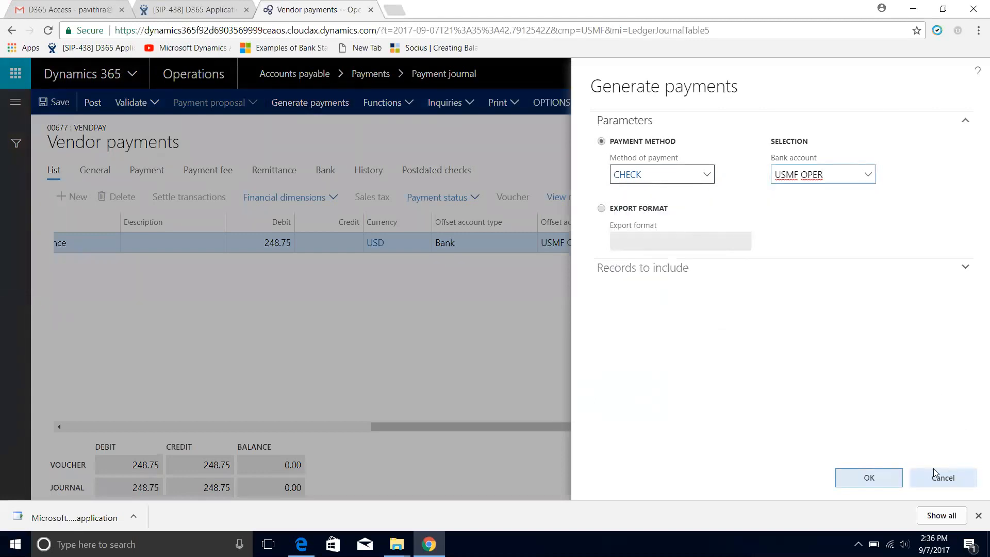
{"action": "left_click", "coordinate": [888, 479]}
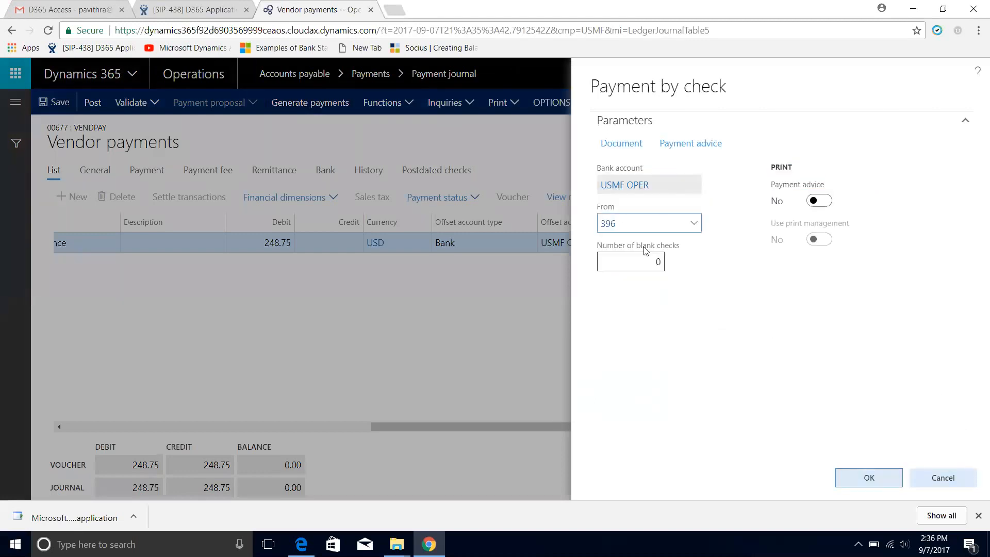
{"action": "left_click_drag", "start_coordinate": [625, 227], "coordinate": [611, 221]}
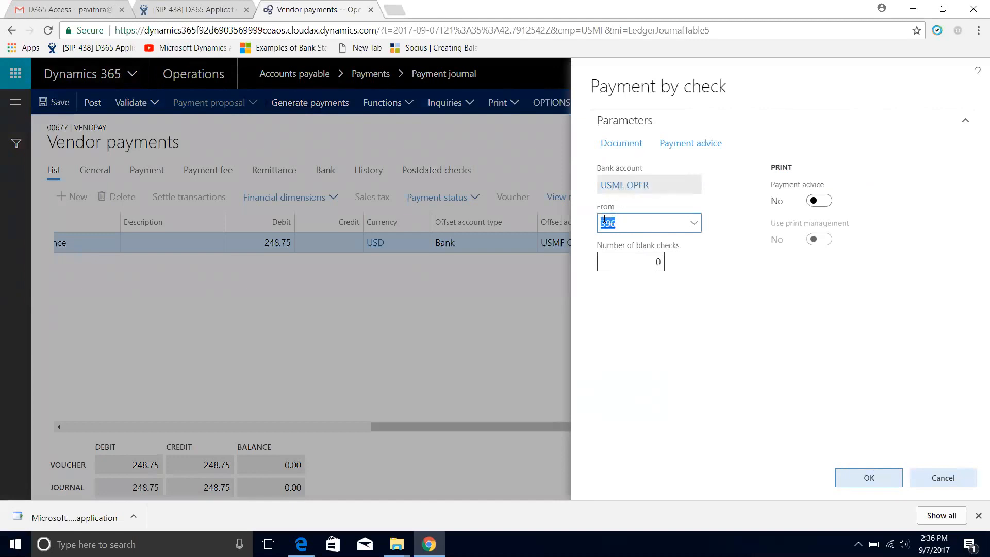
{"action": "left_click", "coordinate": [863, 488]}
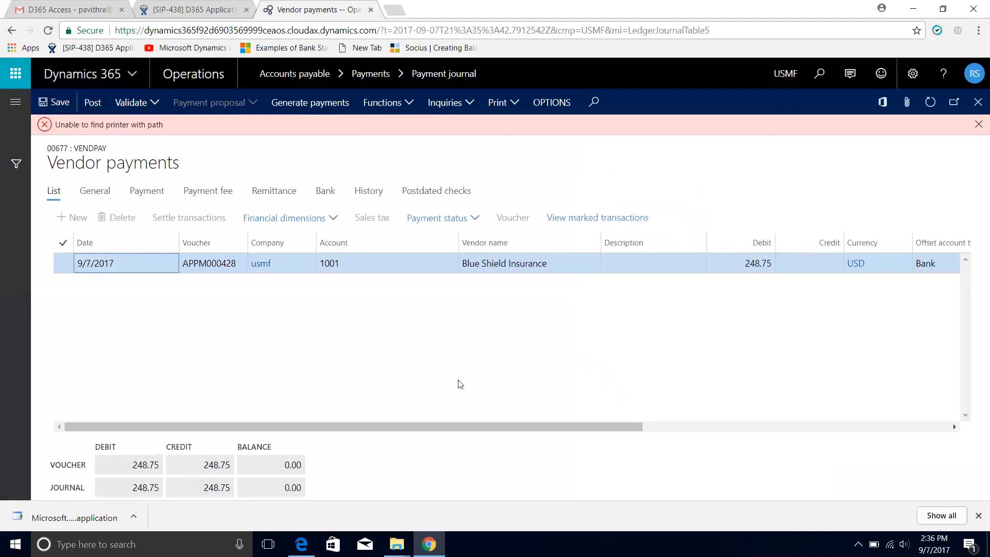
Post vendor payment journal 00677
{"action": "left_click", "coordinate": [94, 103]}
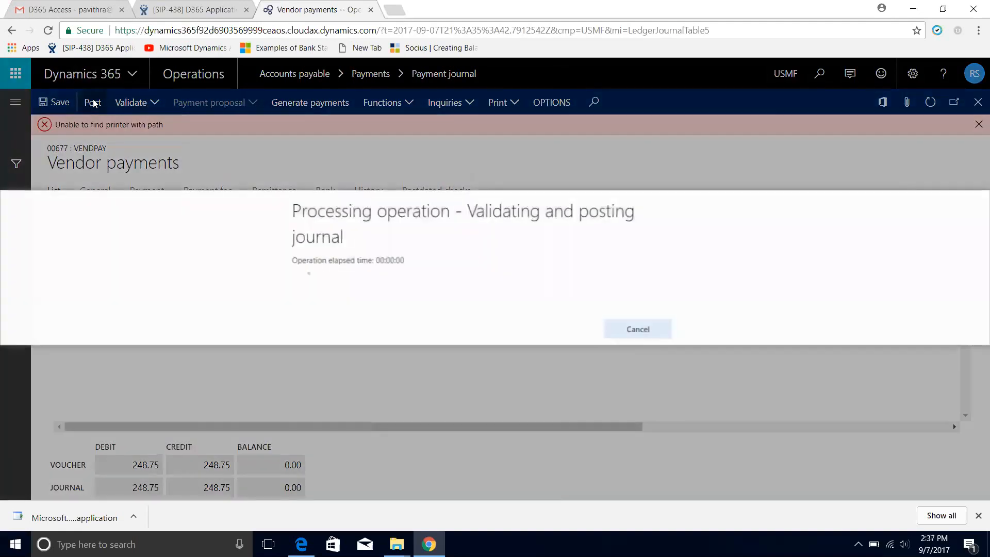